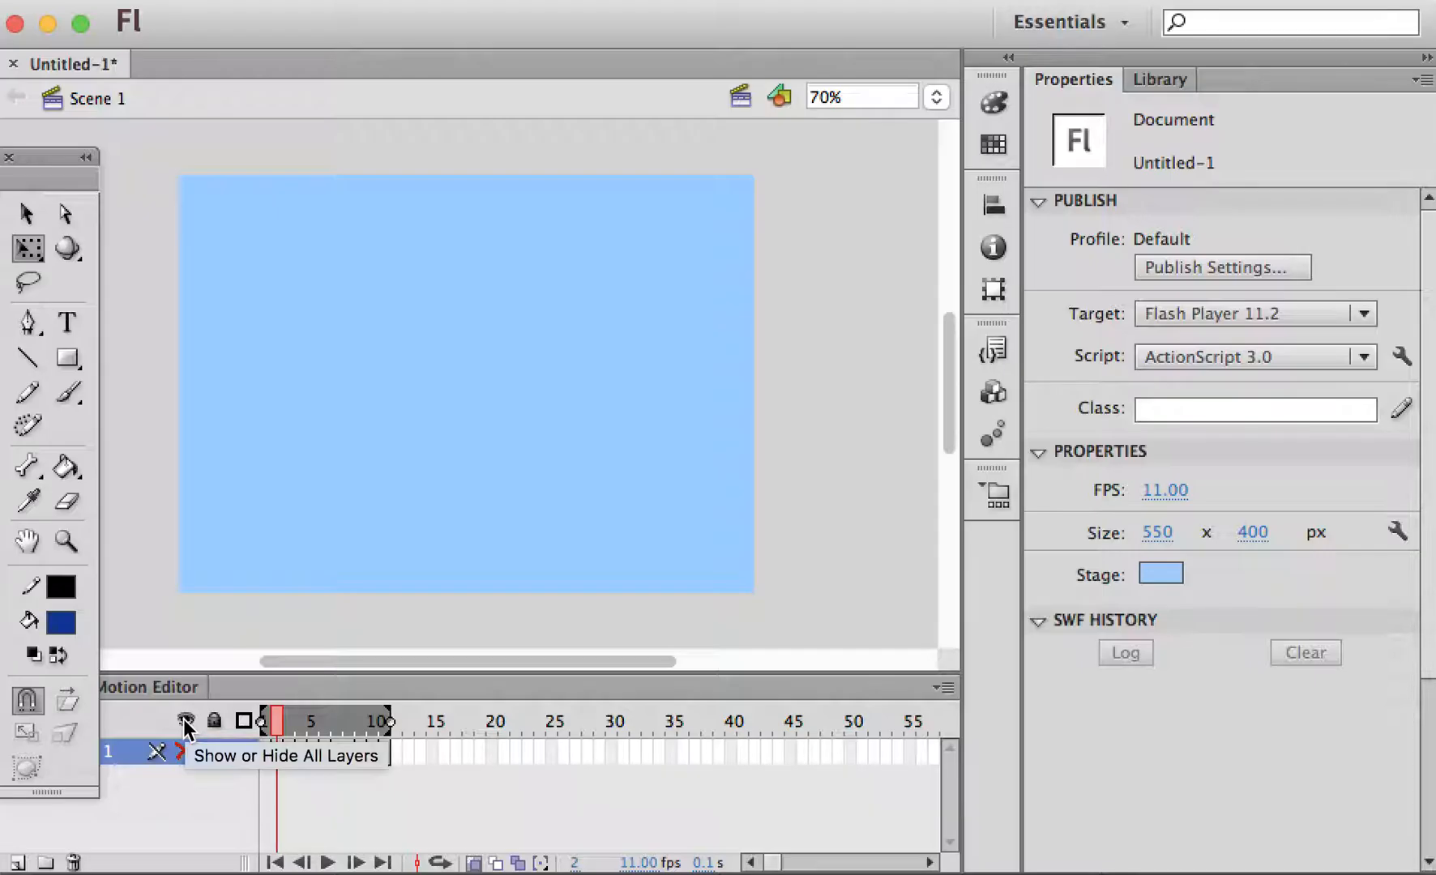
Hide the existing drawing layer, add a new layer above it, and go to frame 1.
click(184, 752)
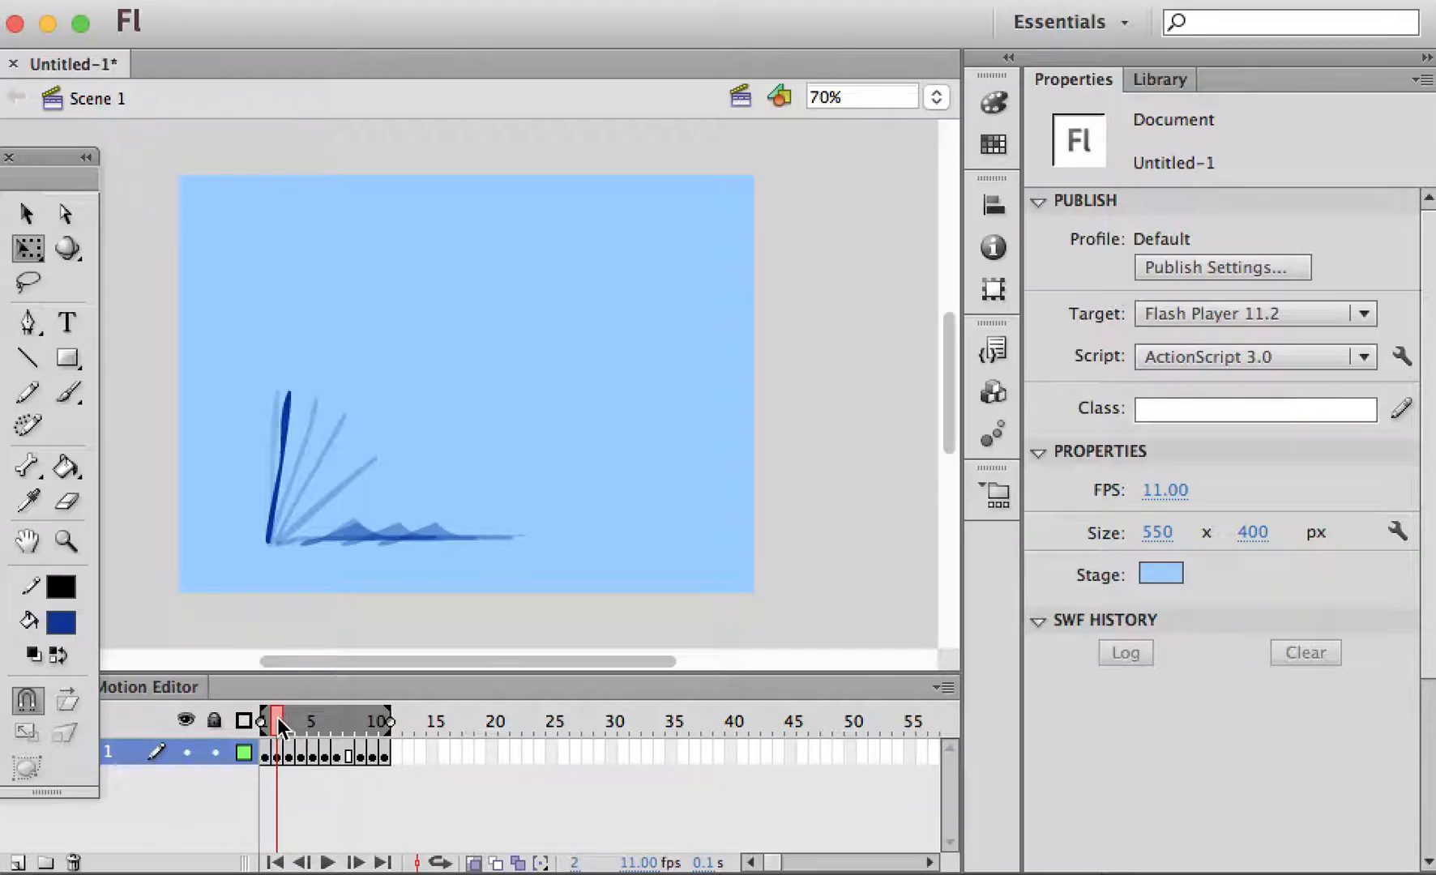
click(185, 721)
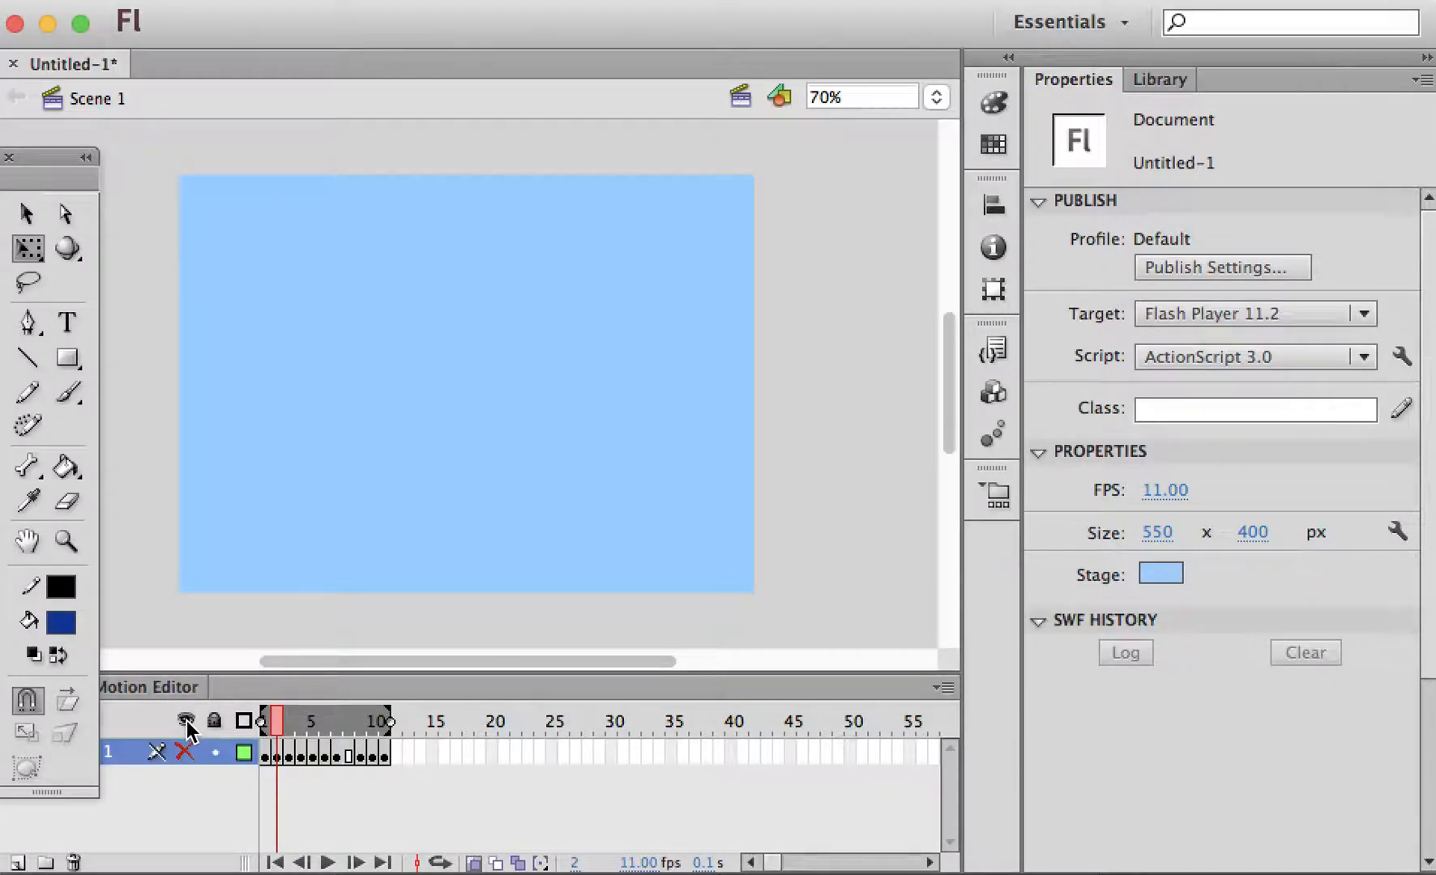
click(17, 862)
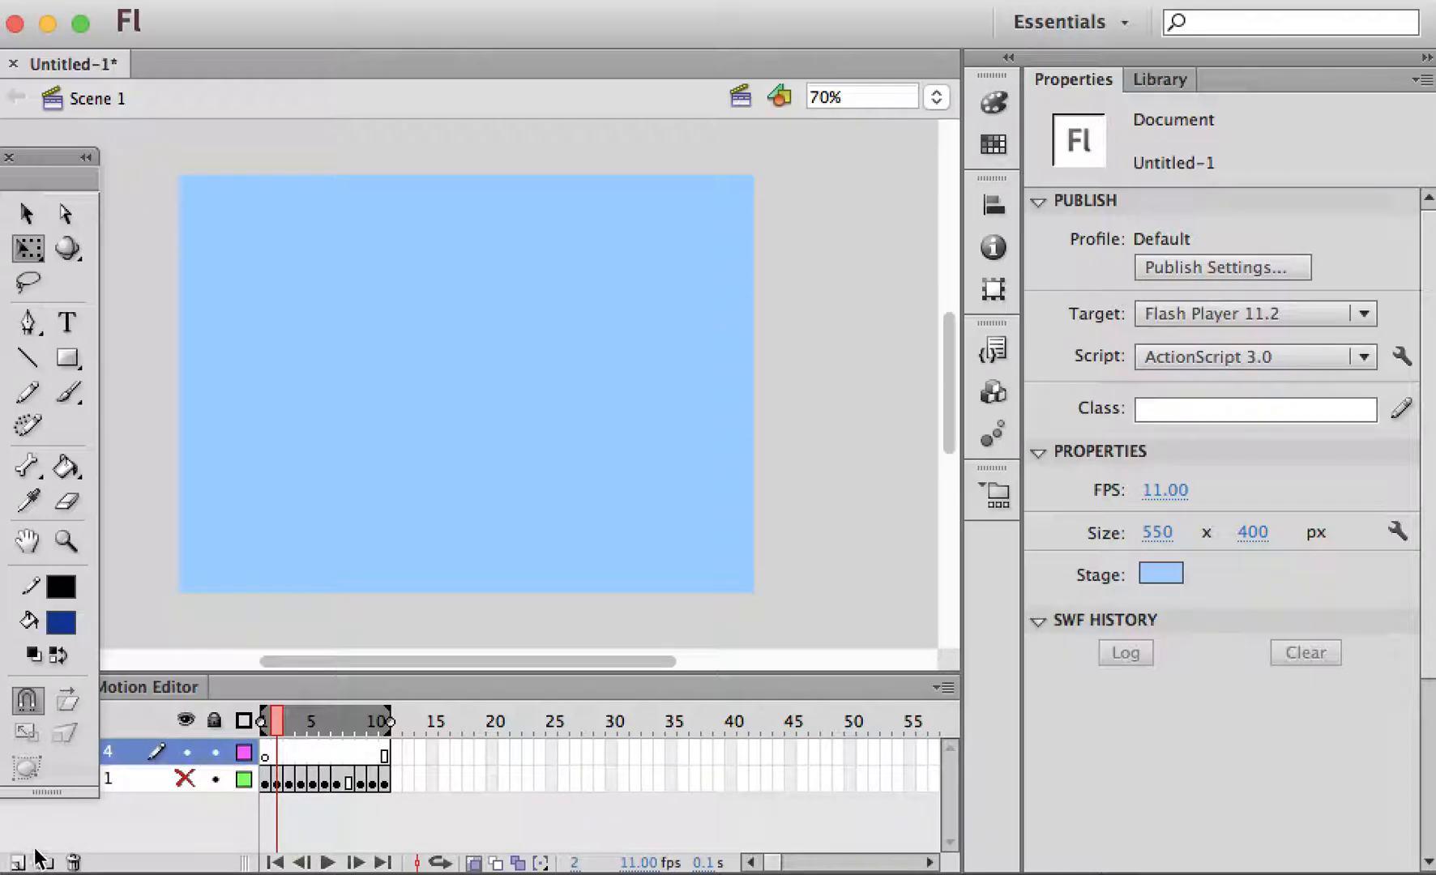
click(265, 722)
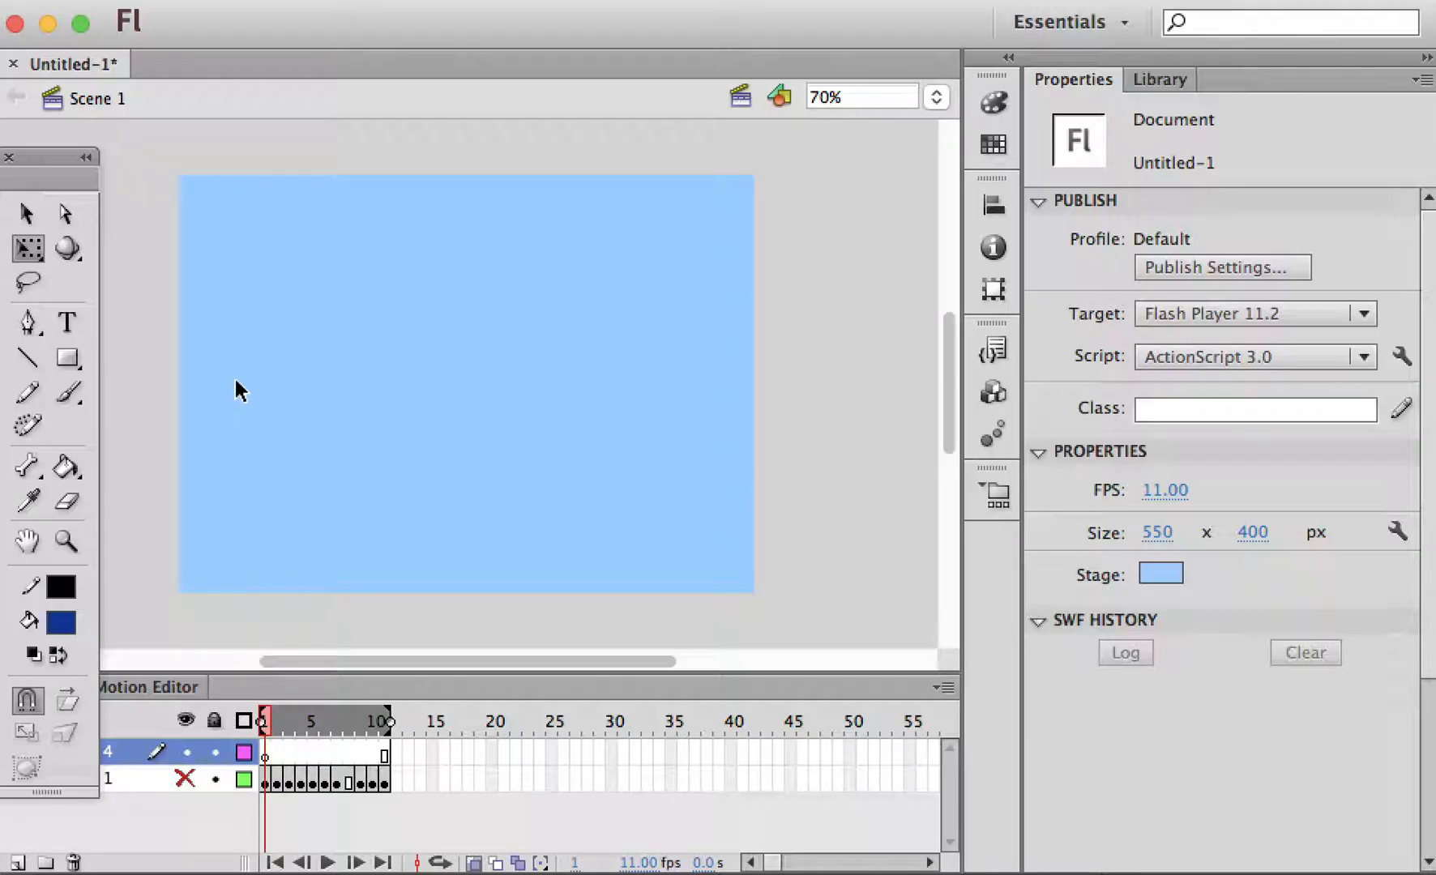
Draw a vertical black line about 169 px tall in the lower-left part of the stage and set its stroke to 12.80.
click(28, 359)
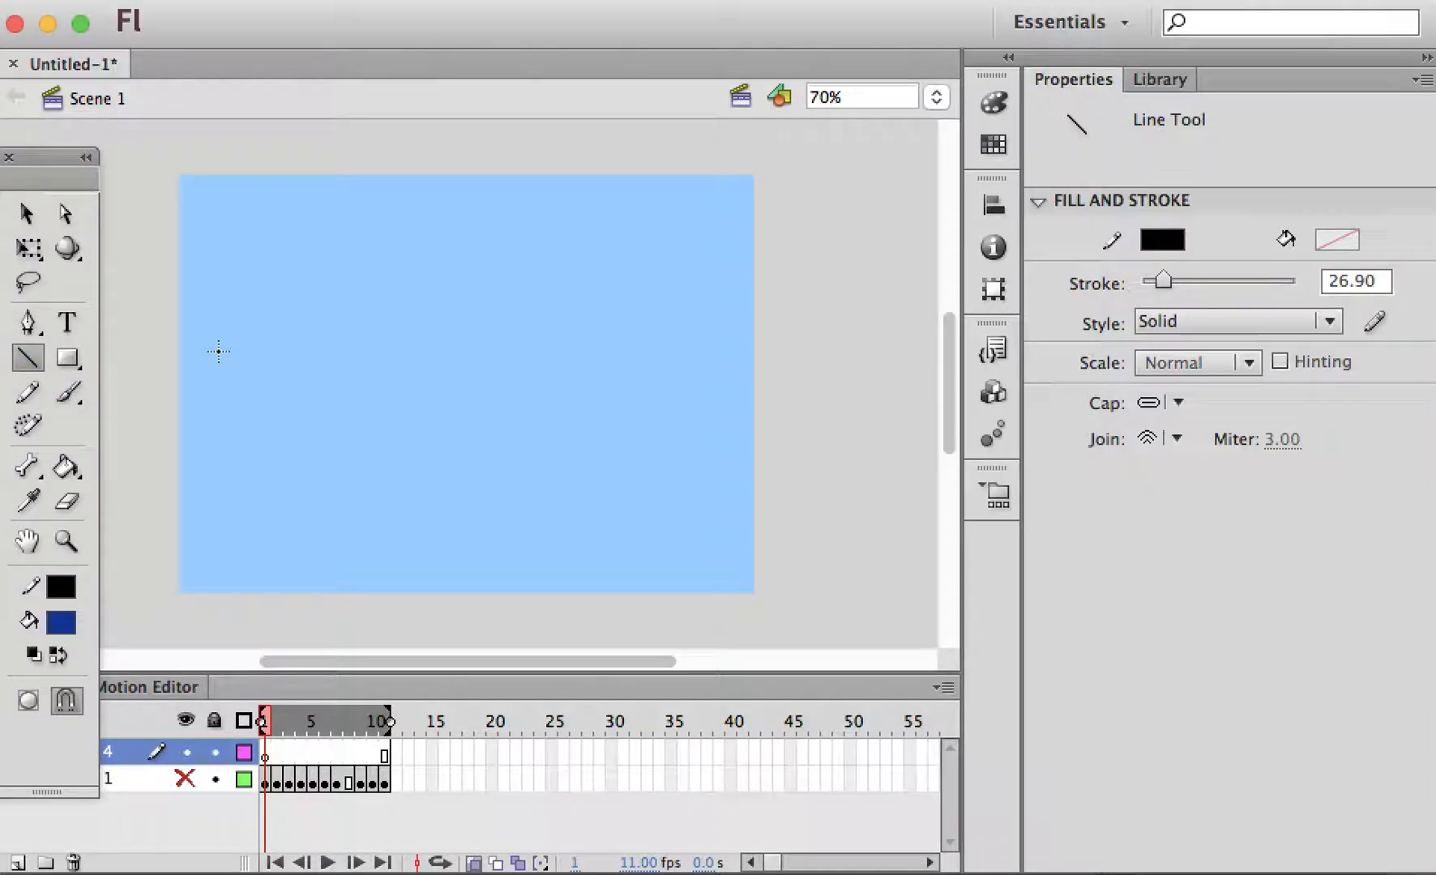
drag(238, 370, 244, 548)
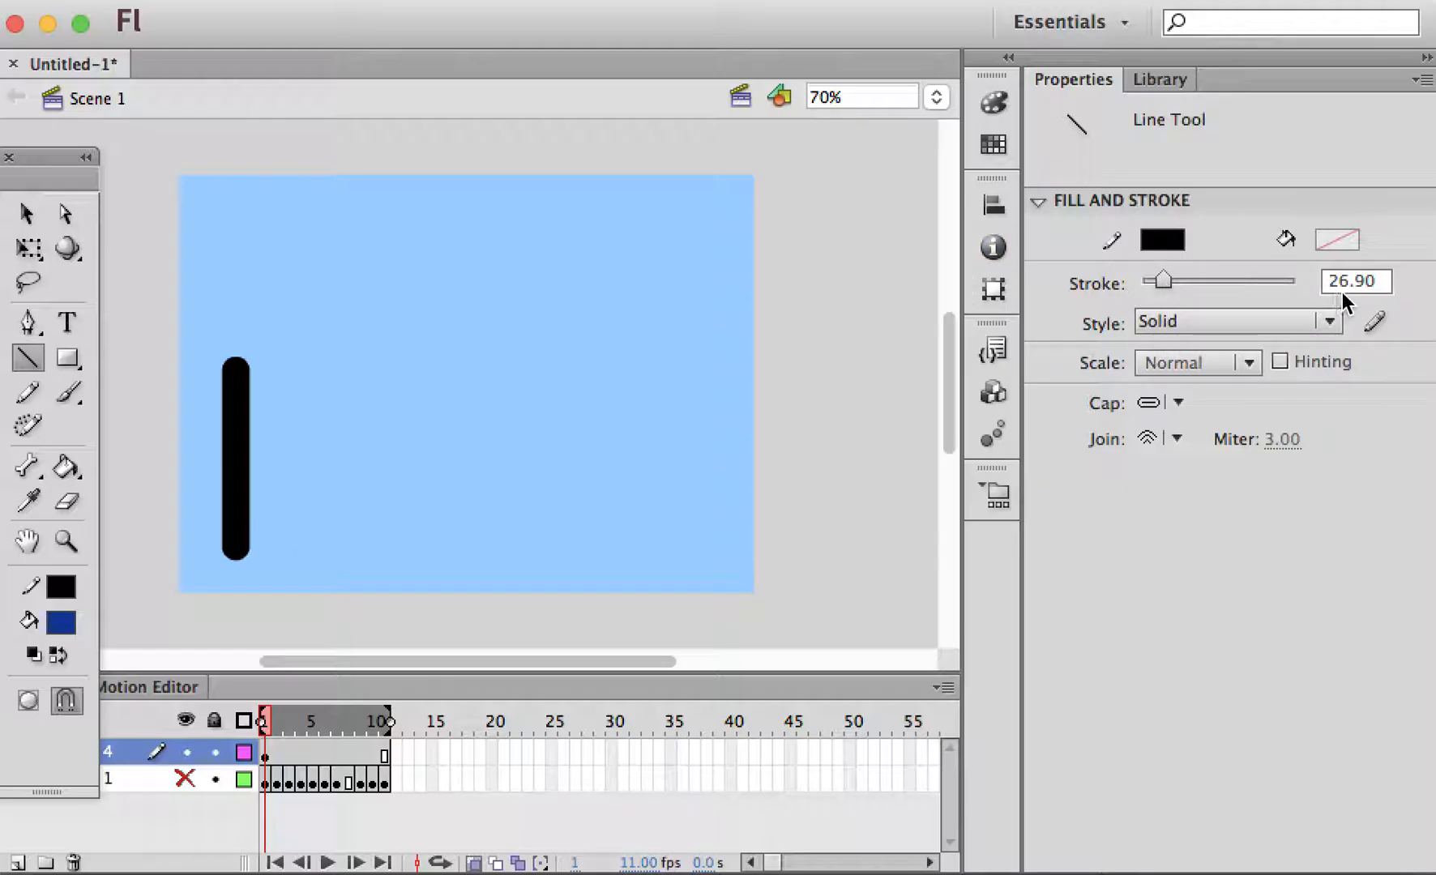
drag(1163, 281, 1186, 281)
click(27, 214)
click(236, 414)
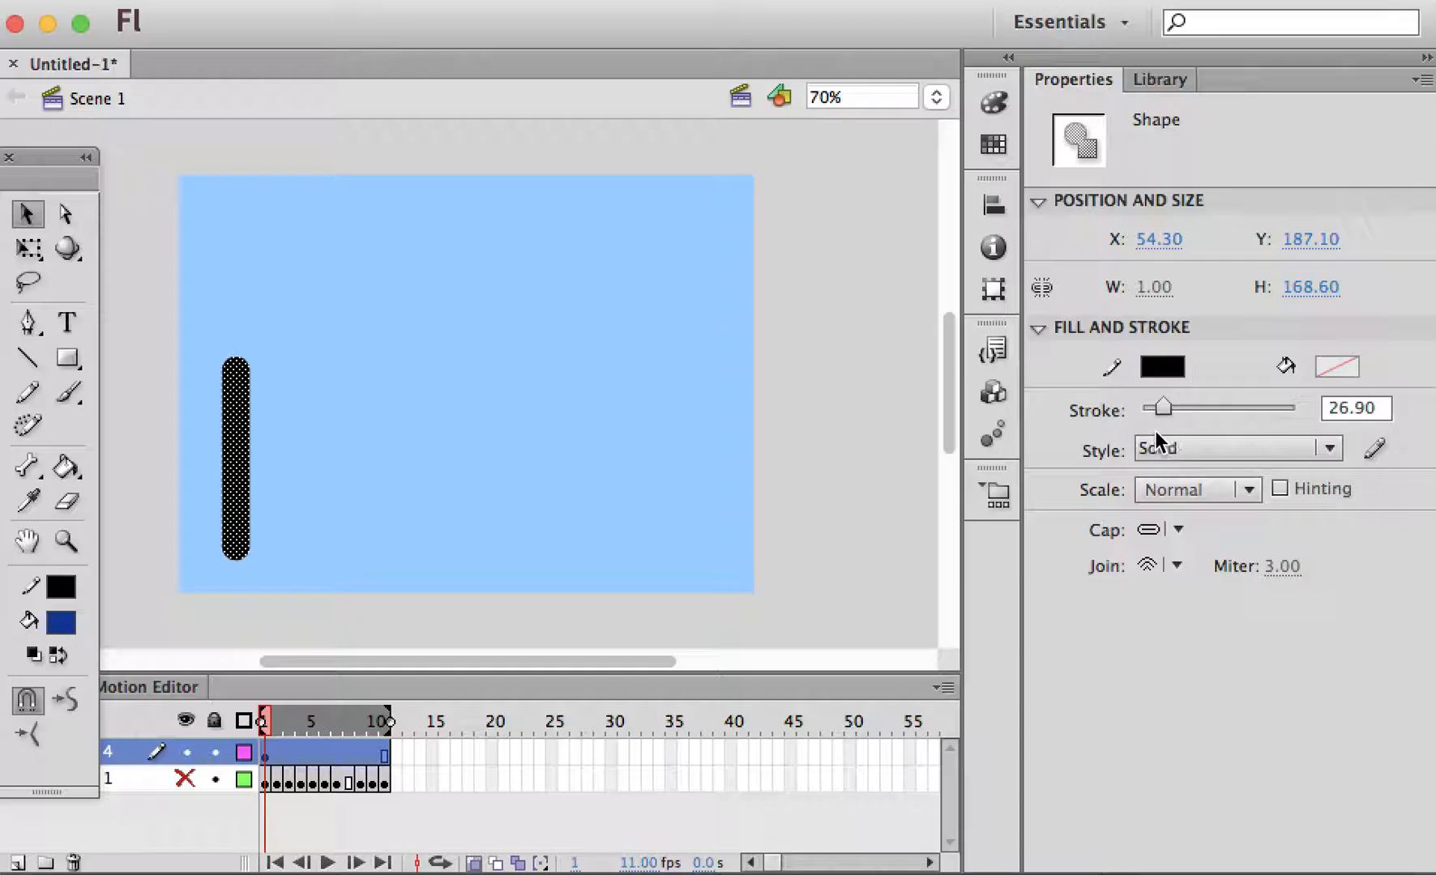
drag(1163, 408, 1142, 411)
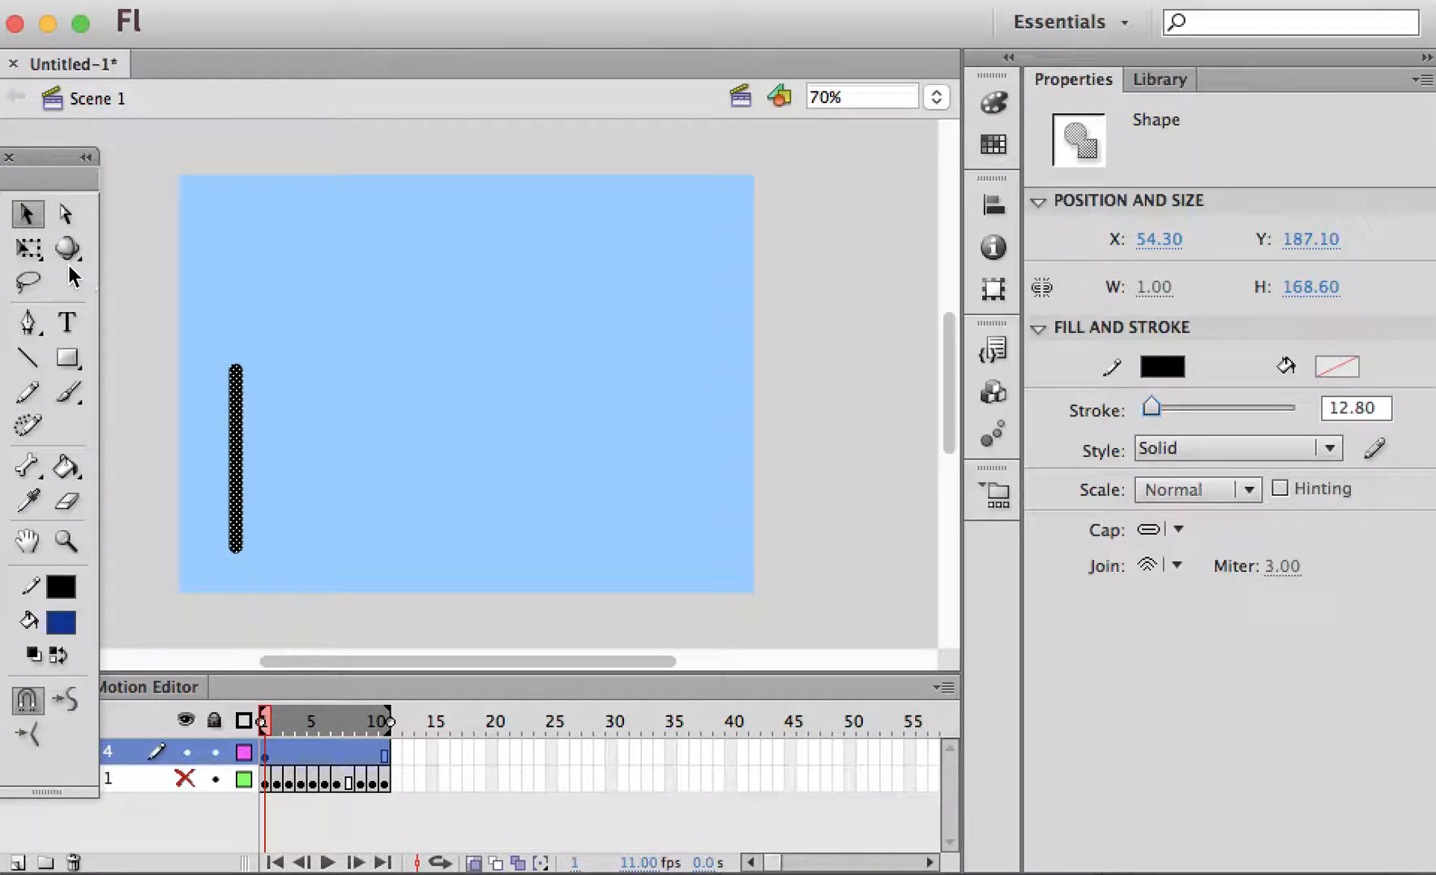
Insert a keyframe at frame 2 and use Free Transform to tilt the line slightly clockwise, with its pivot at the lower end.
click(28, 253)
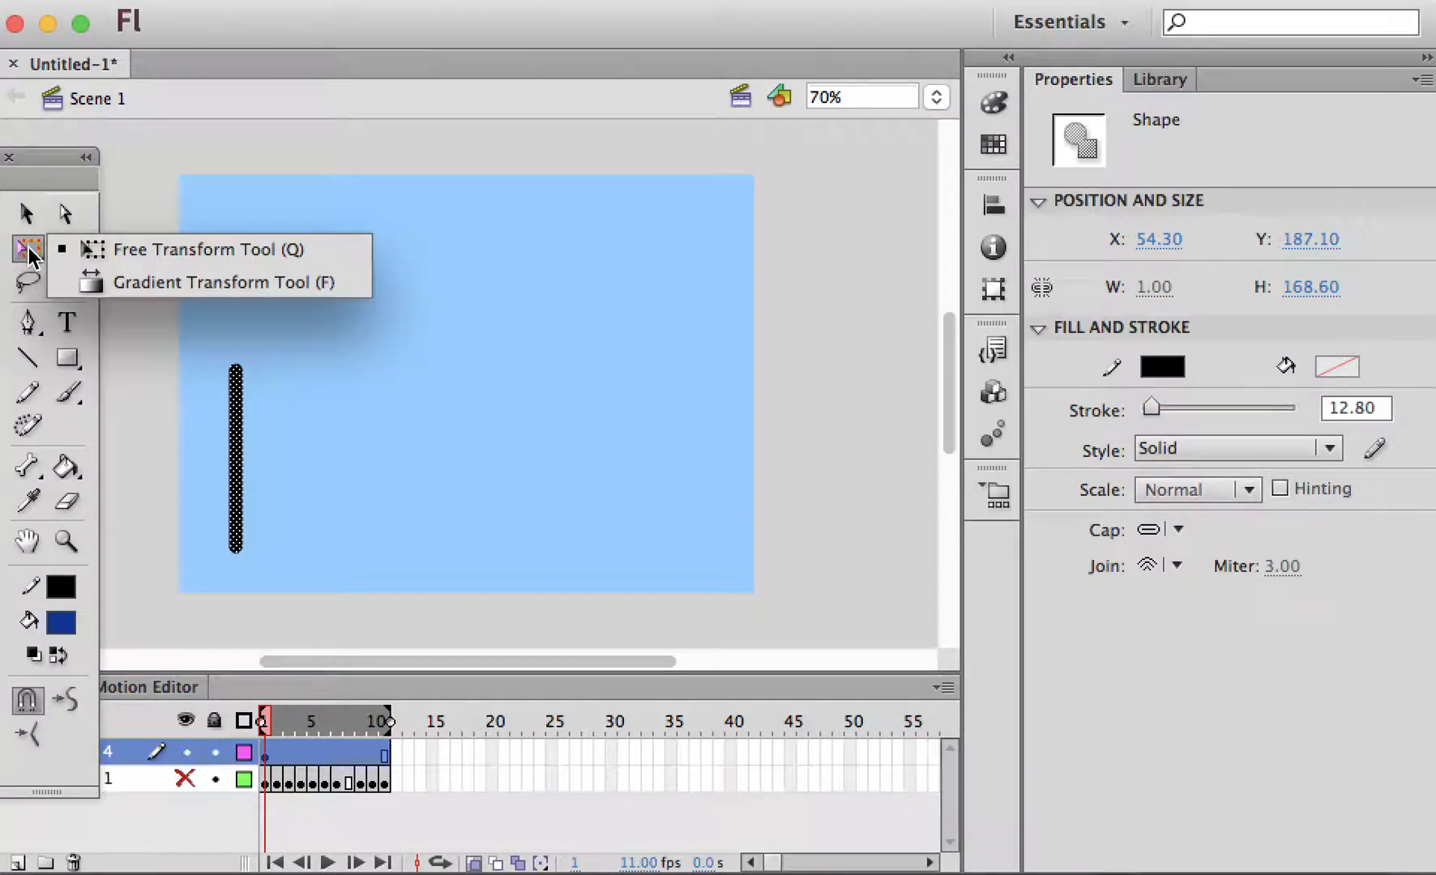
click(128, 249)
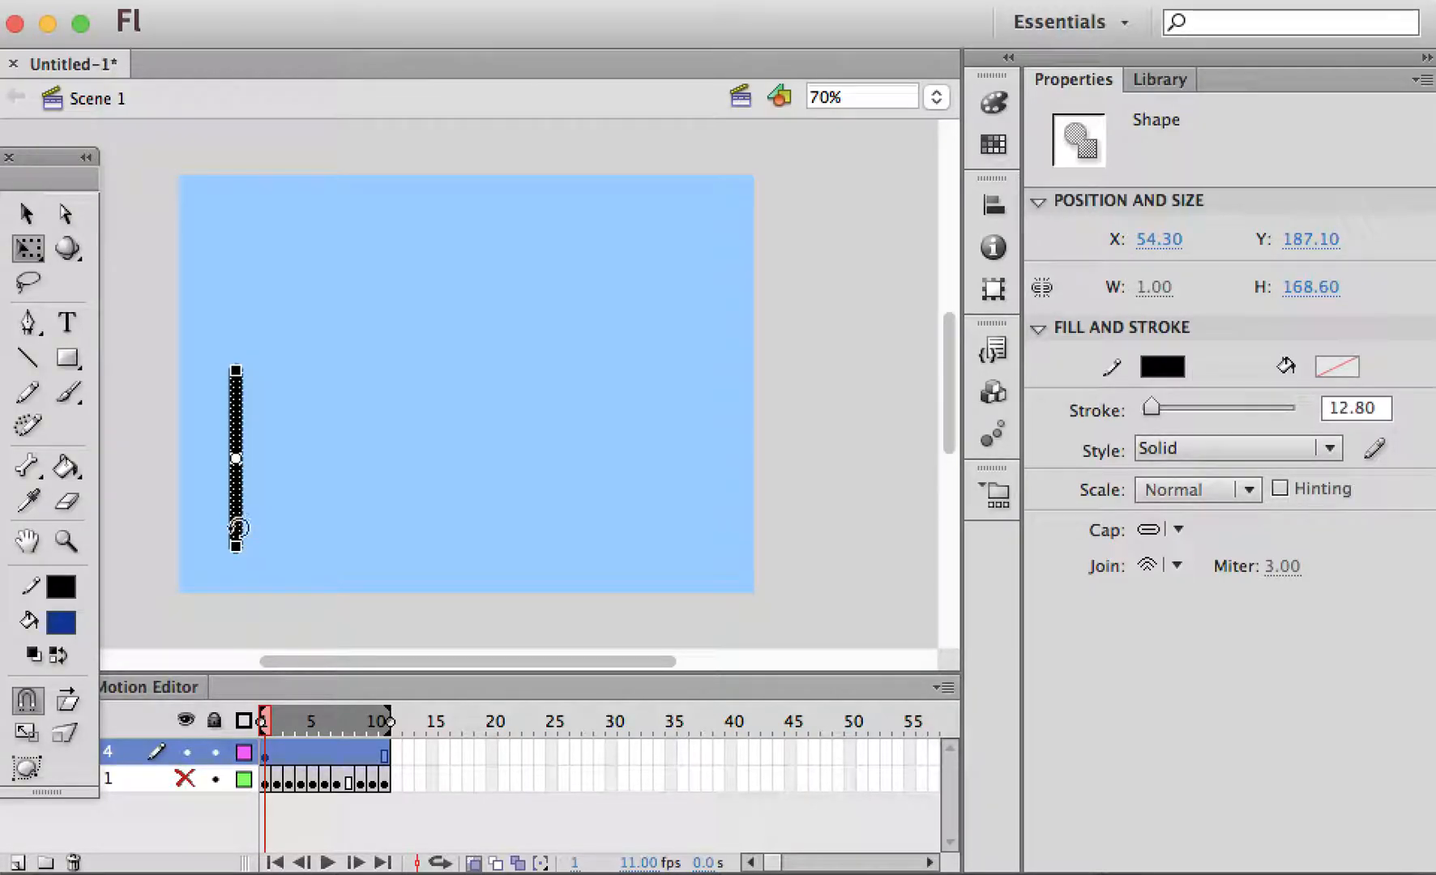
click(276, 754)
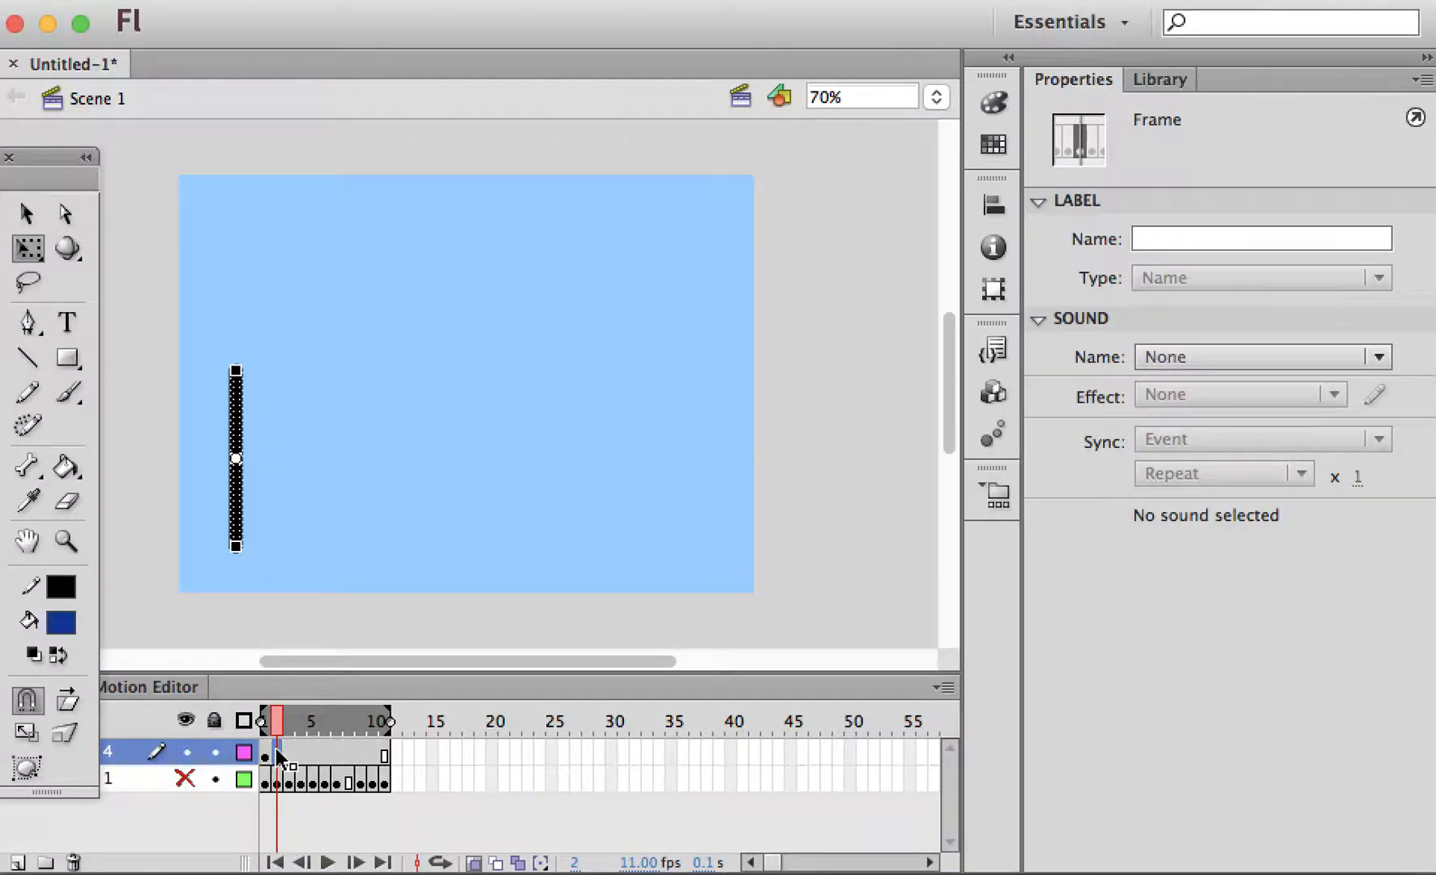
right_click(274, 754)
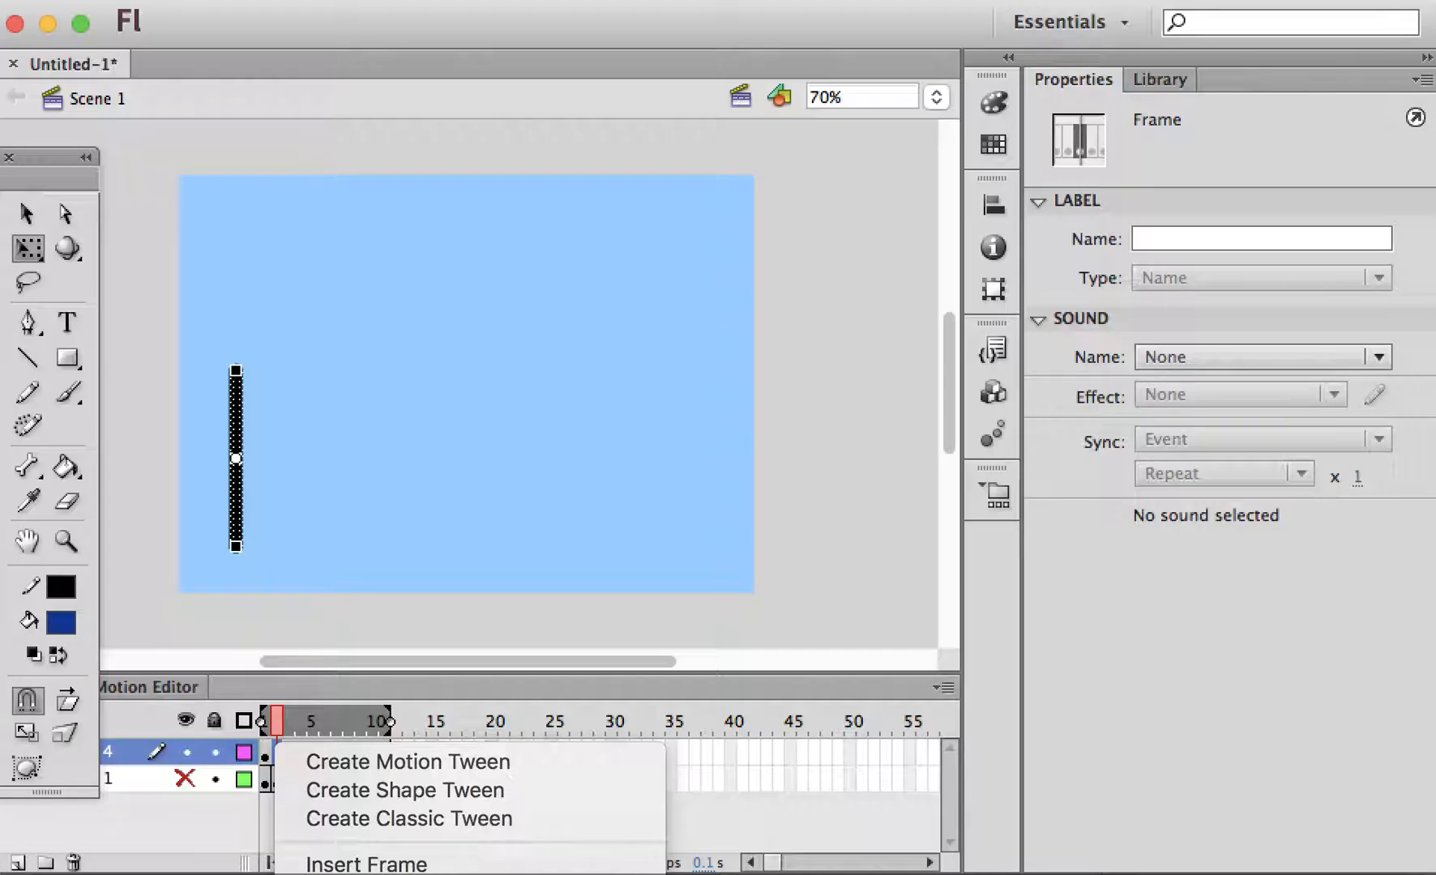
click(365, 874)
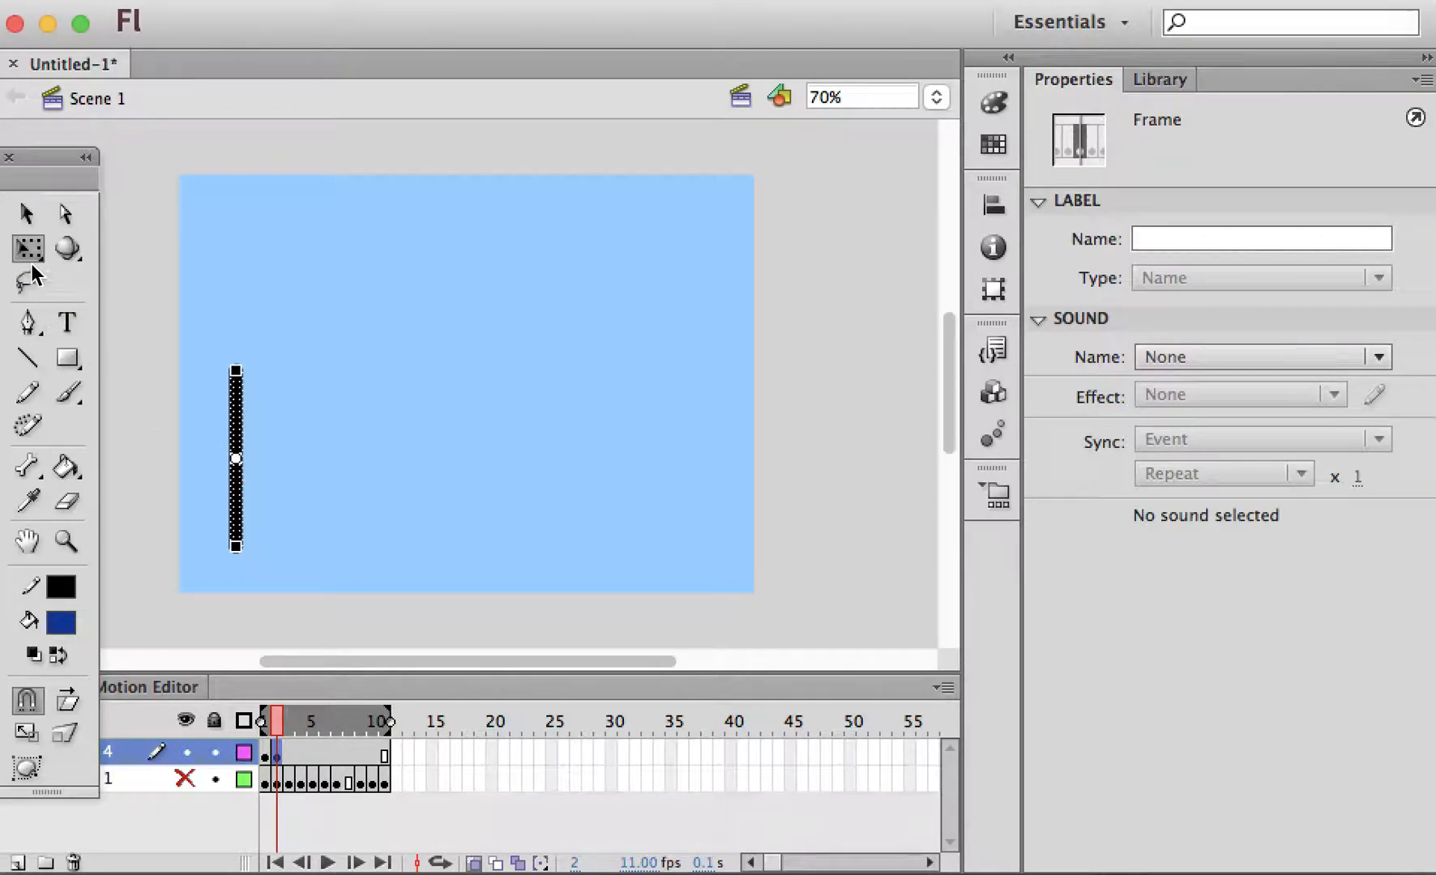
drag(236, 459, 236, 549)
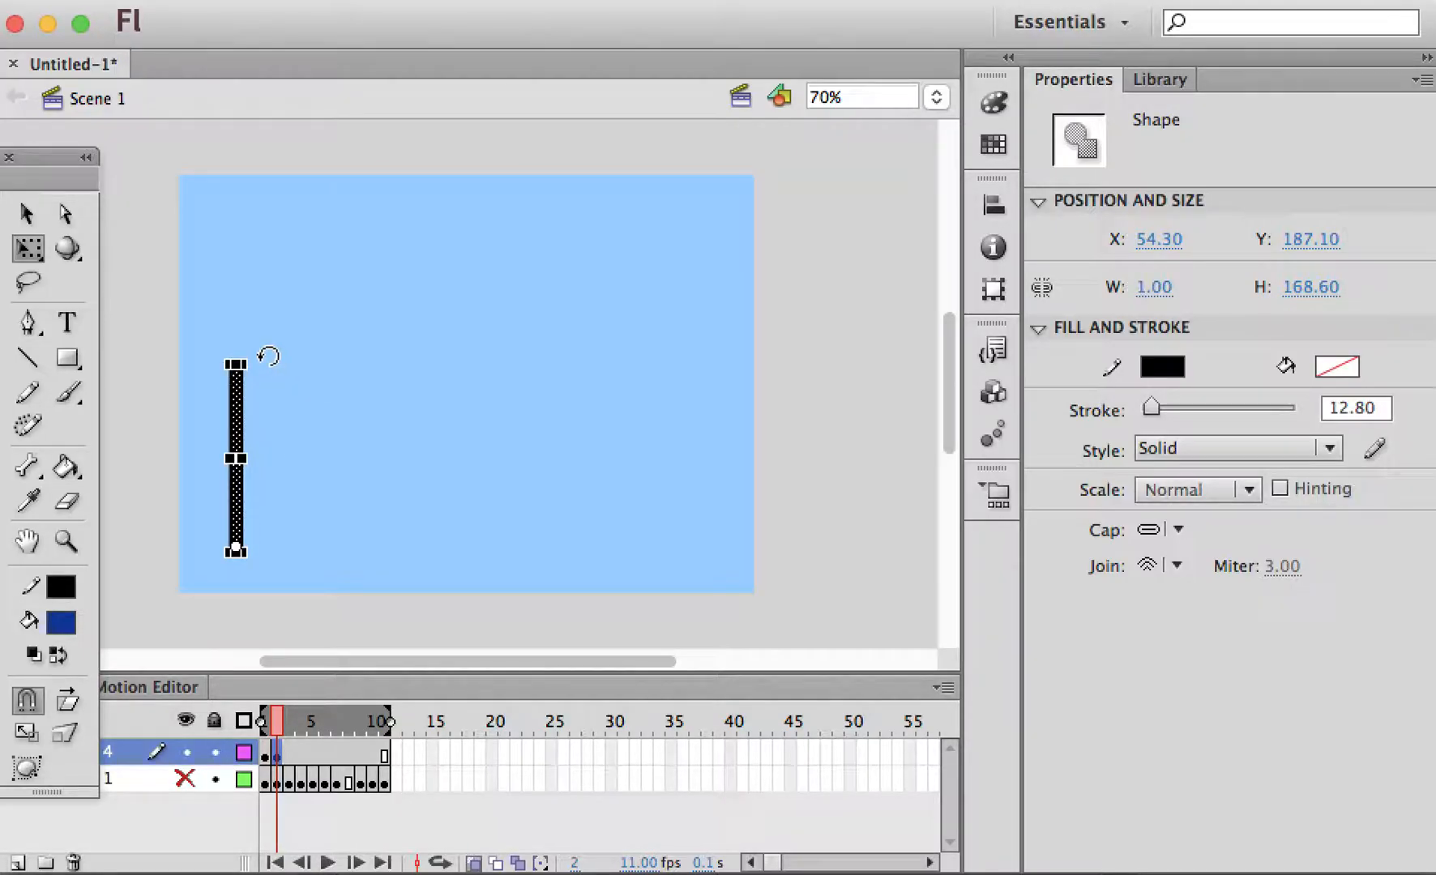
drag(261, 357, 289, 363)
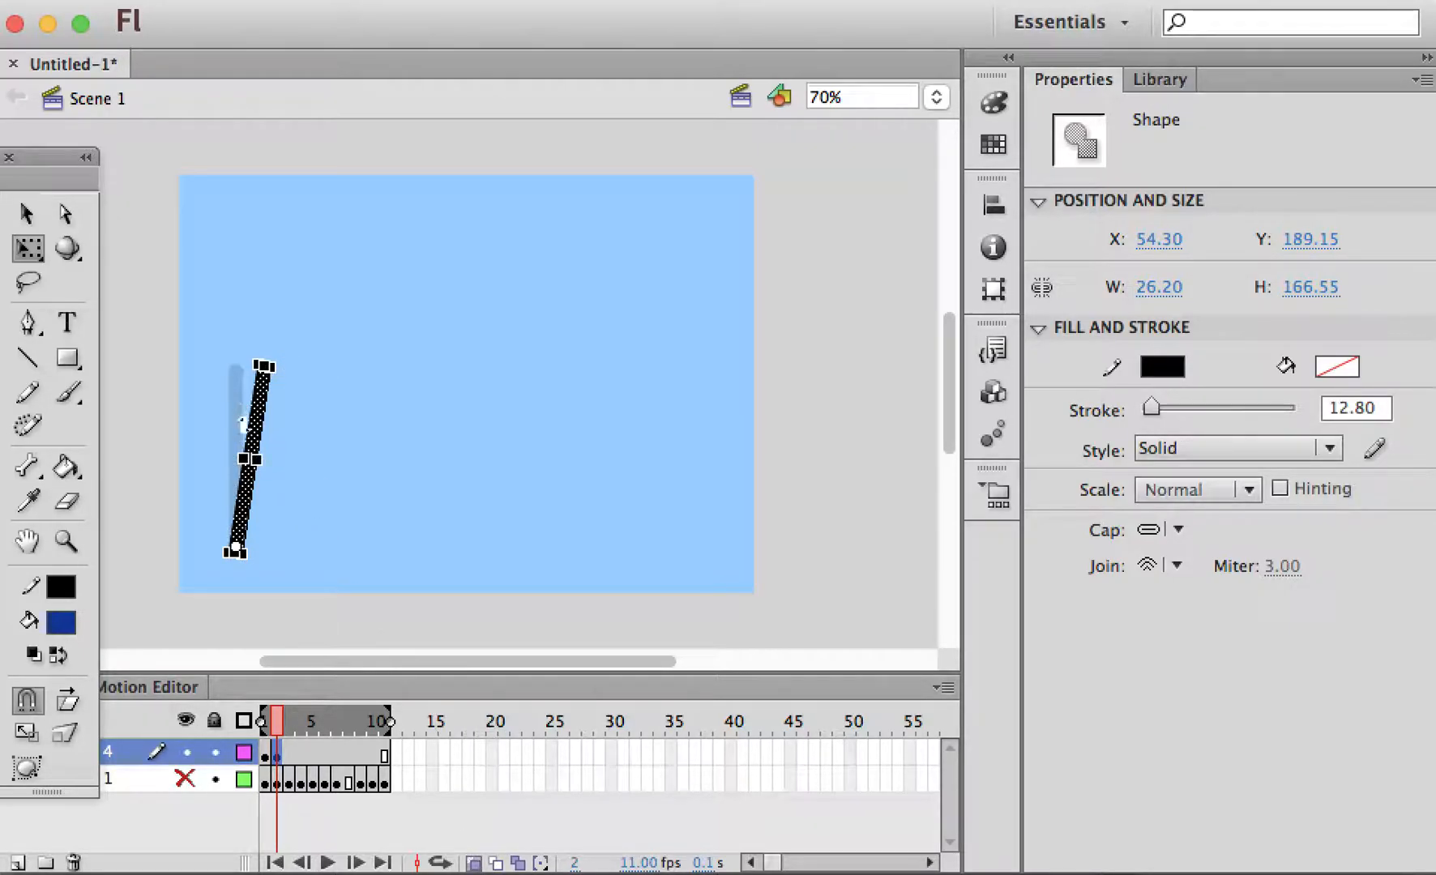
Insert a keyframe at frame 3, move the line's pivot near its lower end, and rotate it further clockwise.
click(289, 758)
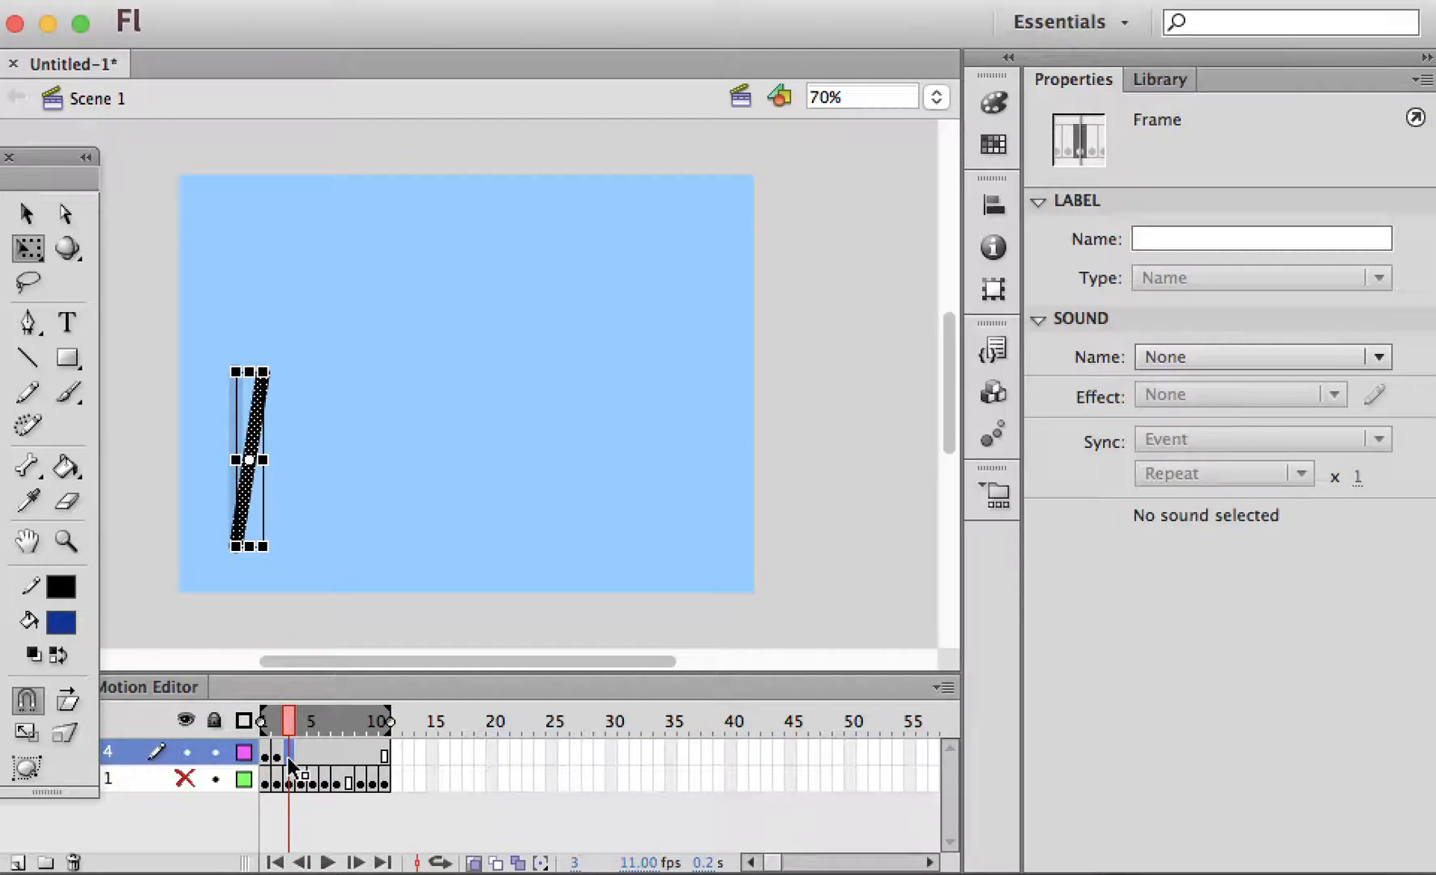
right_click(291, 757)
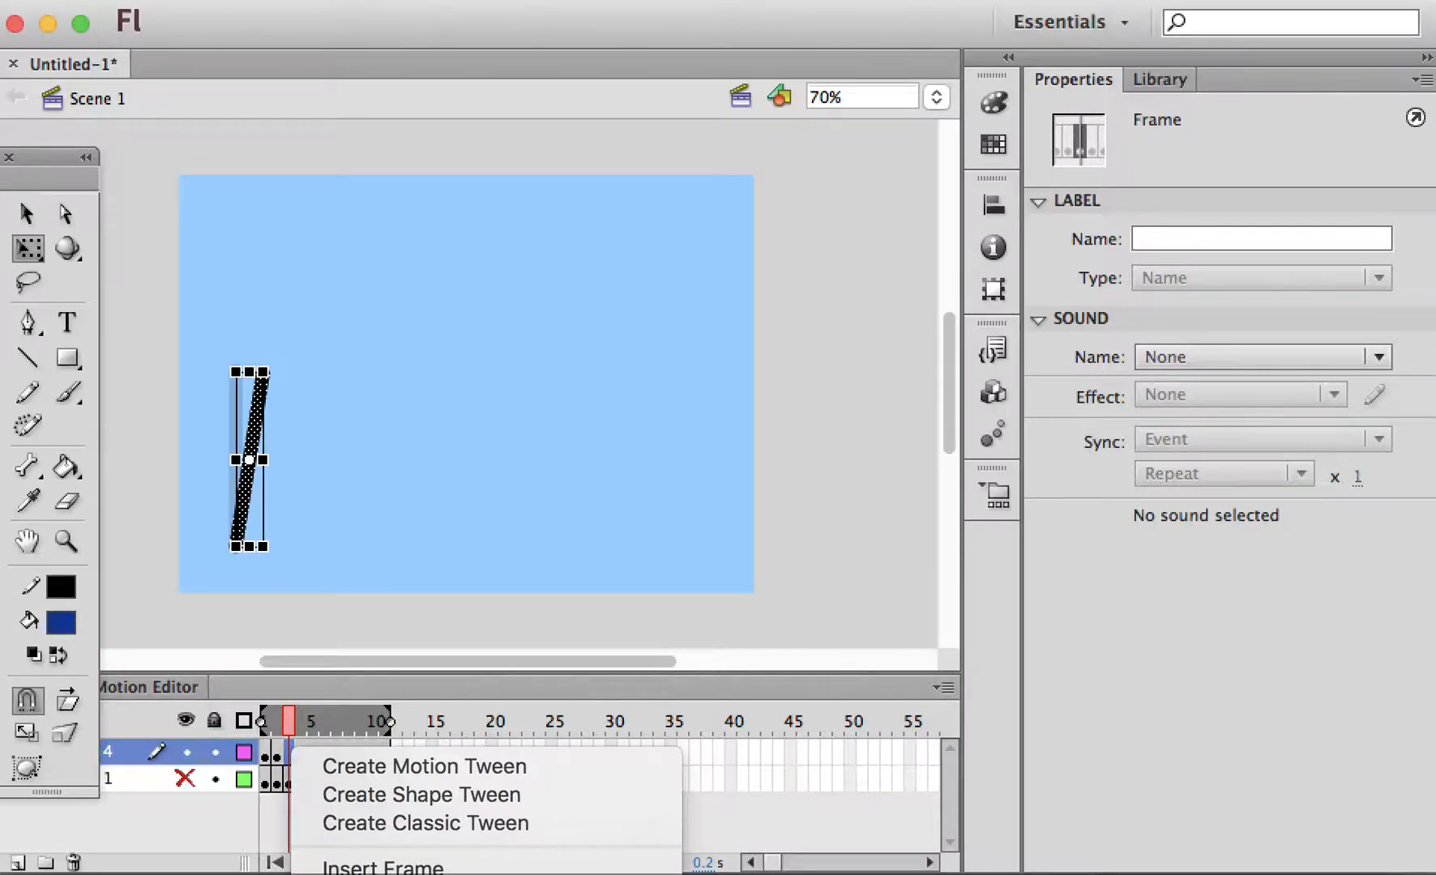
click(381, 874)
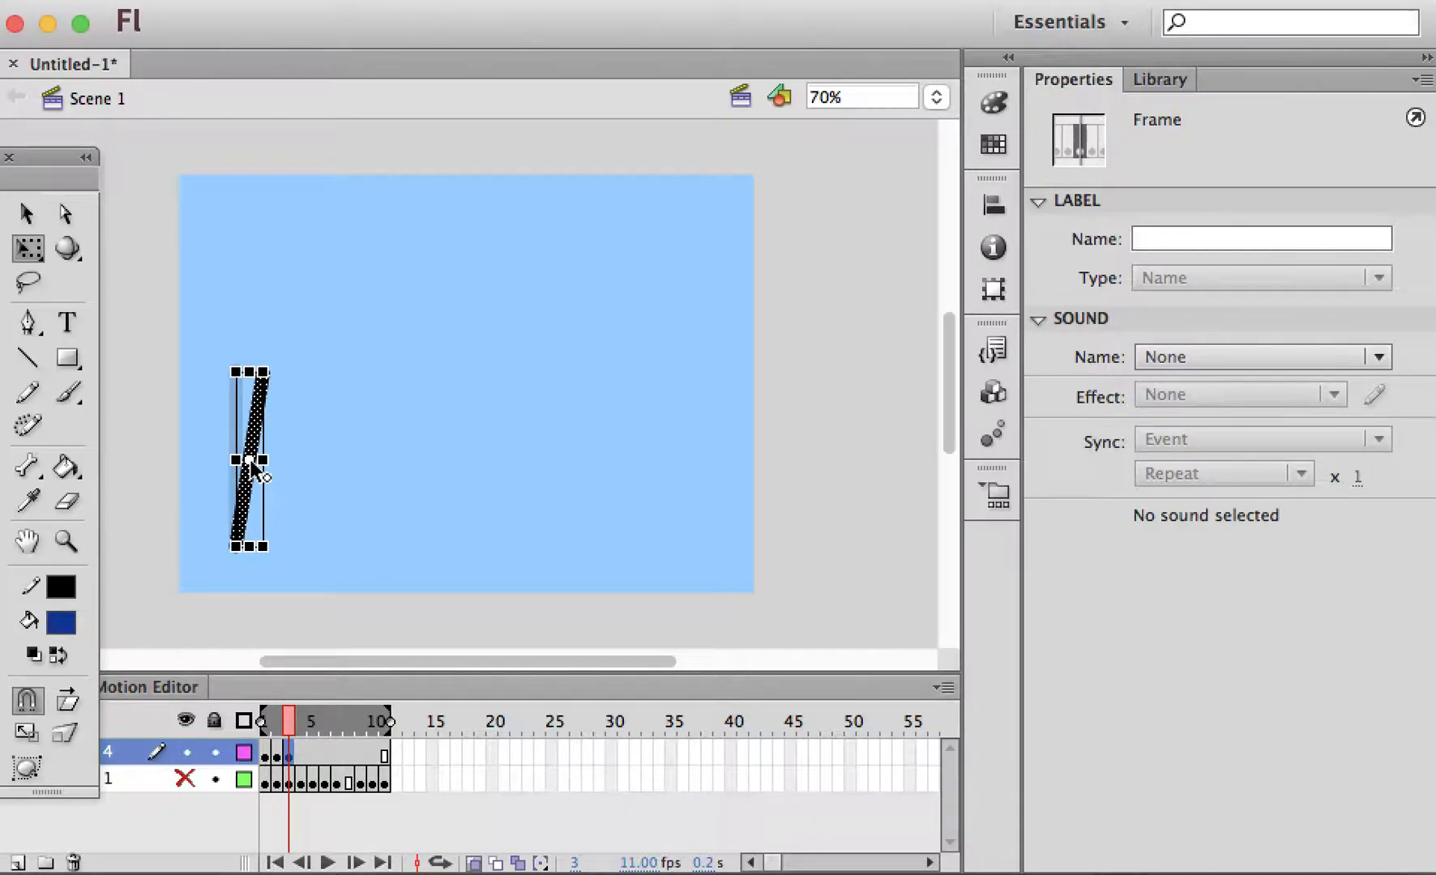
drag(251, 464, 239, 523)
drag(292, 366, 308, 375)
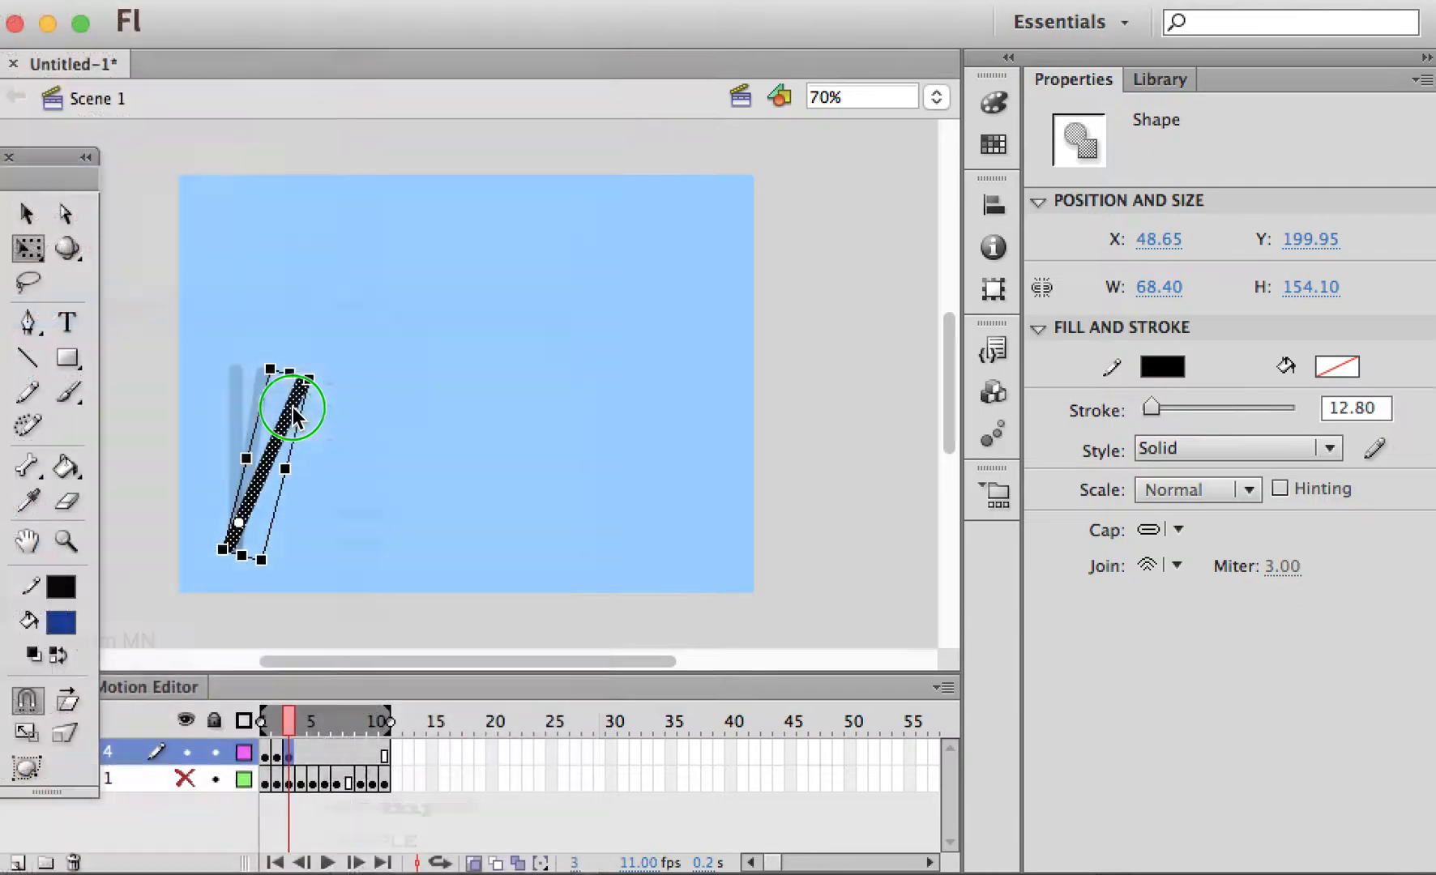
Convert the line in frame 3 to a graphic symbol named "stick" and rotate it slightly further clockwise about its lower end.
right_click(293, 410)
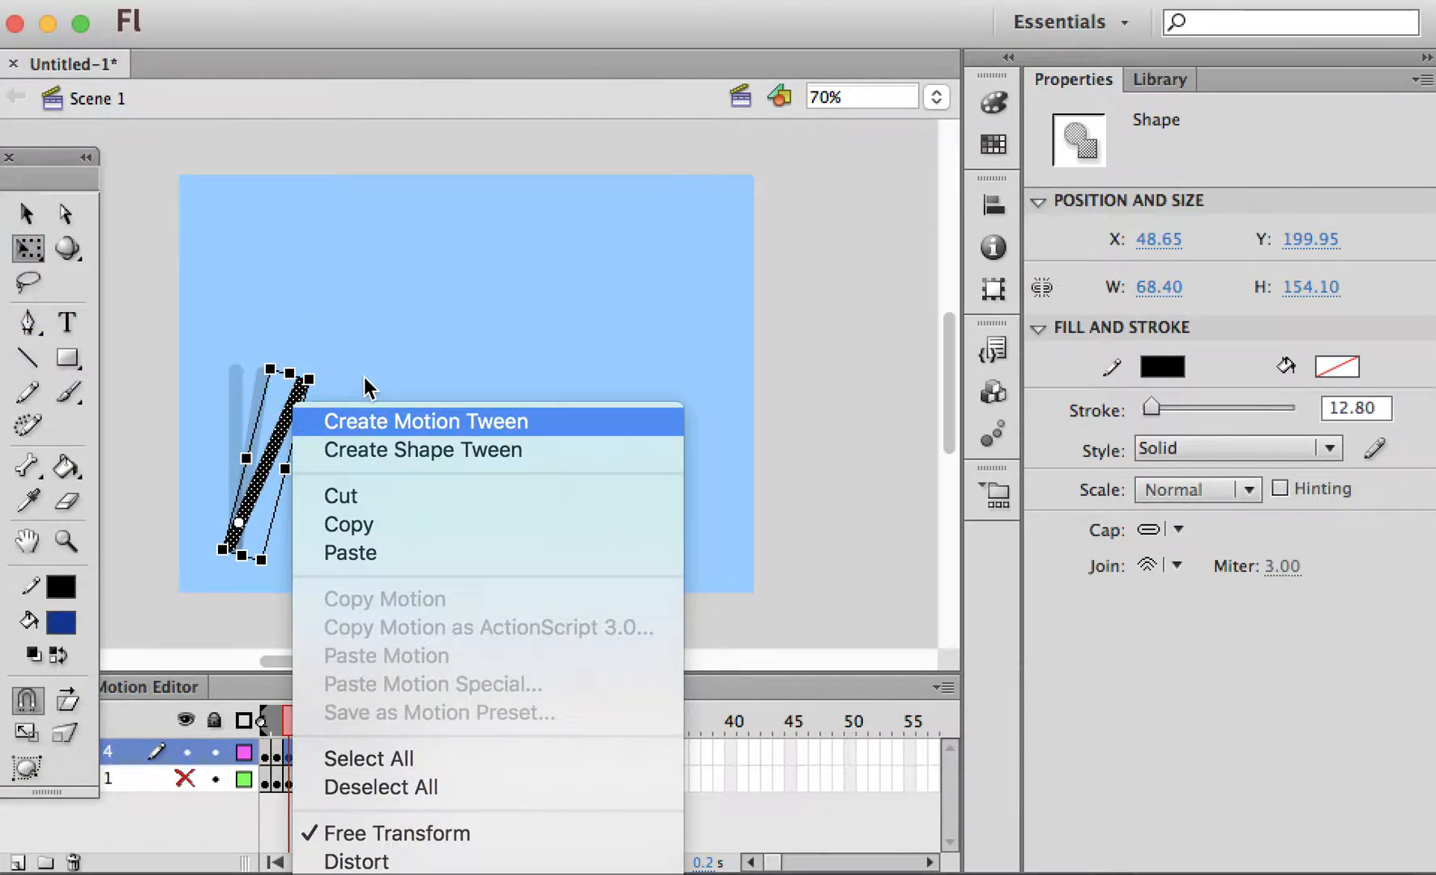
click(399, 874)
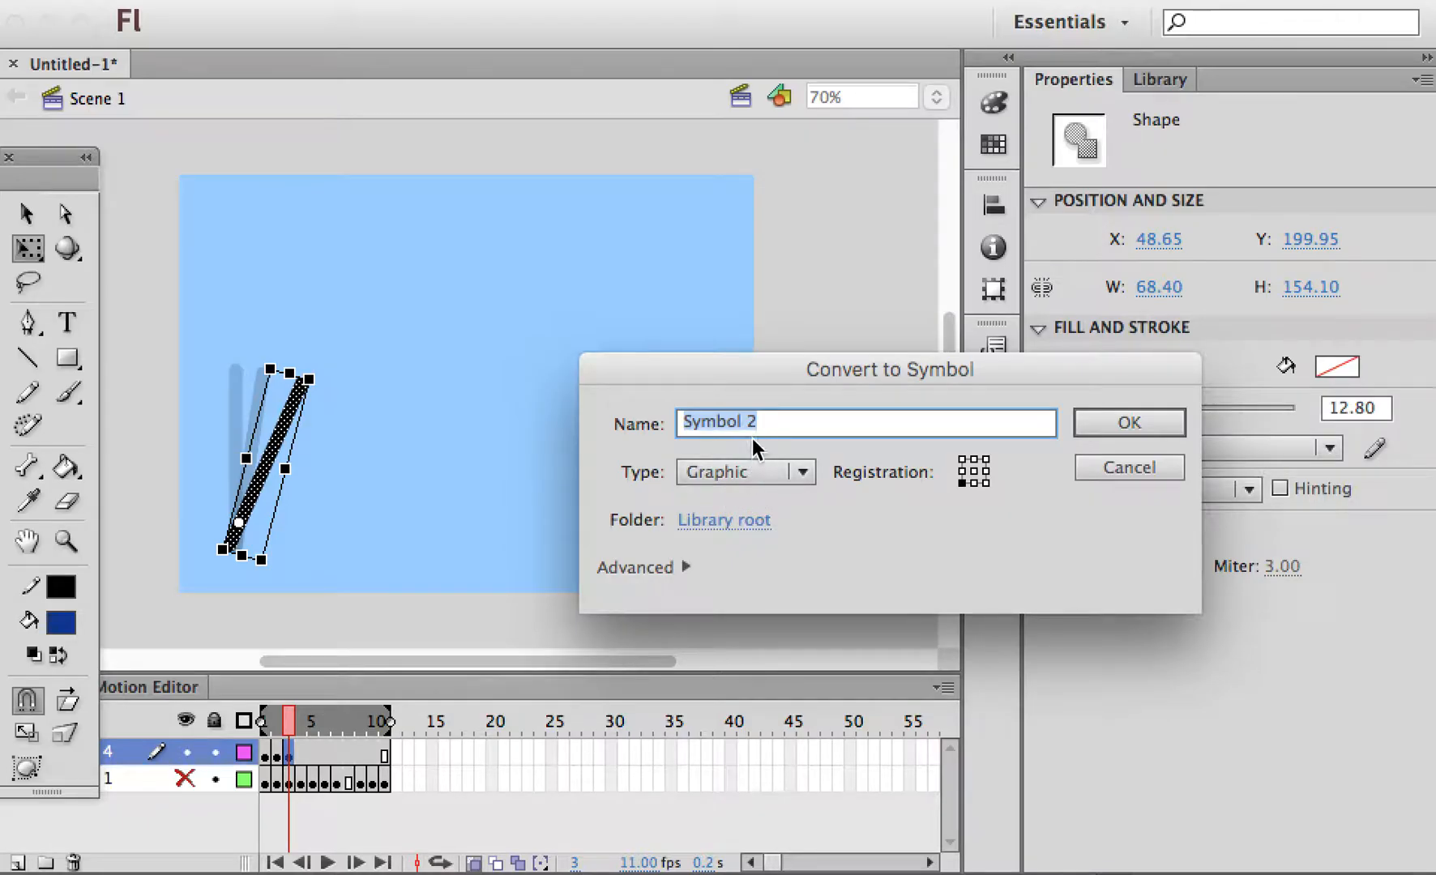
text(stick)
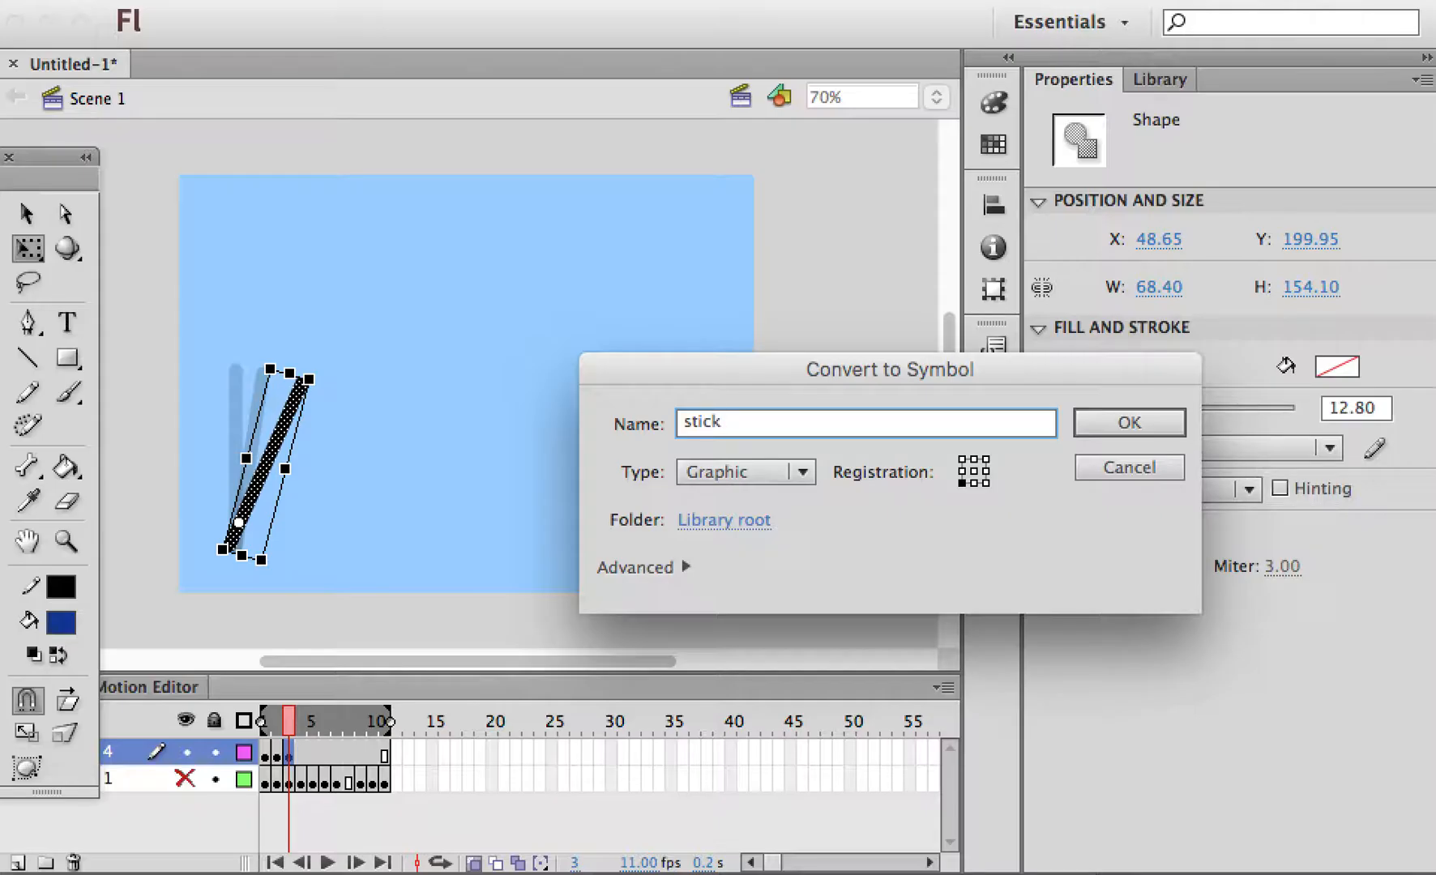
click(1118, 419)
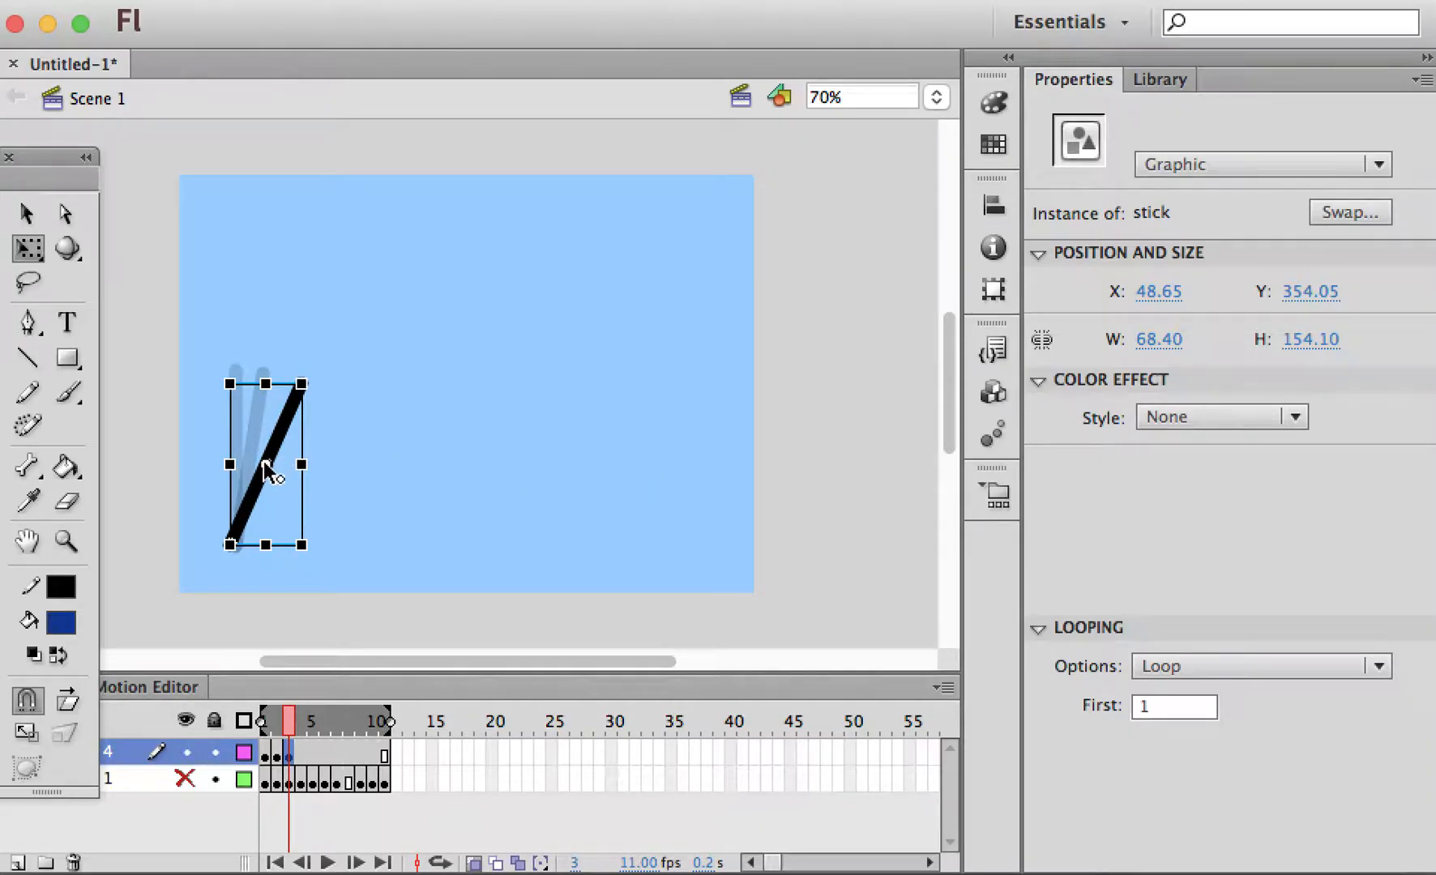
drag(265, 464, 235, 531)
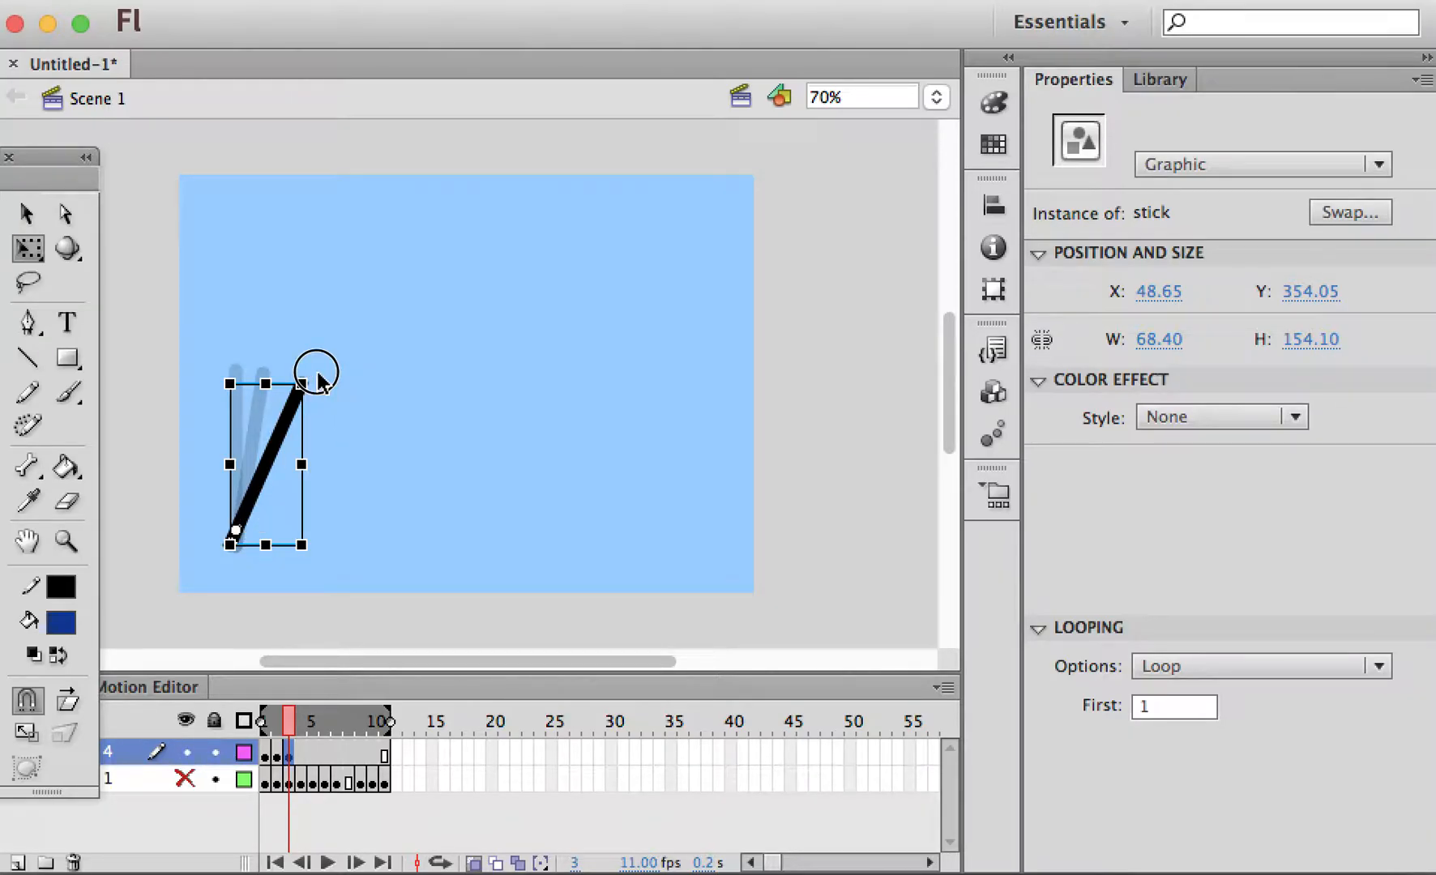
drag(328, 383, 337, 392)
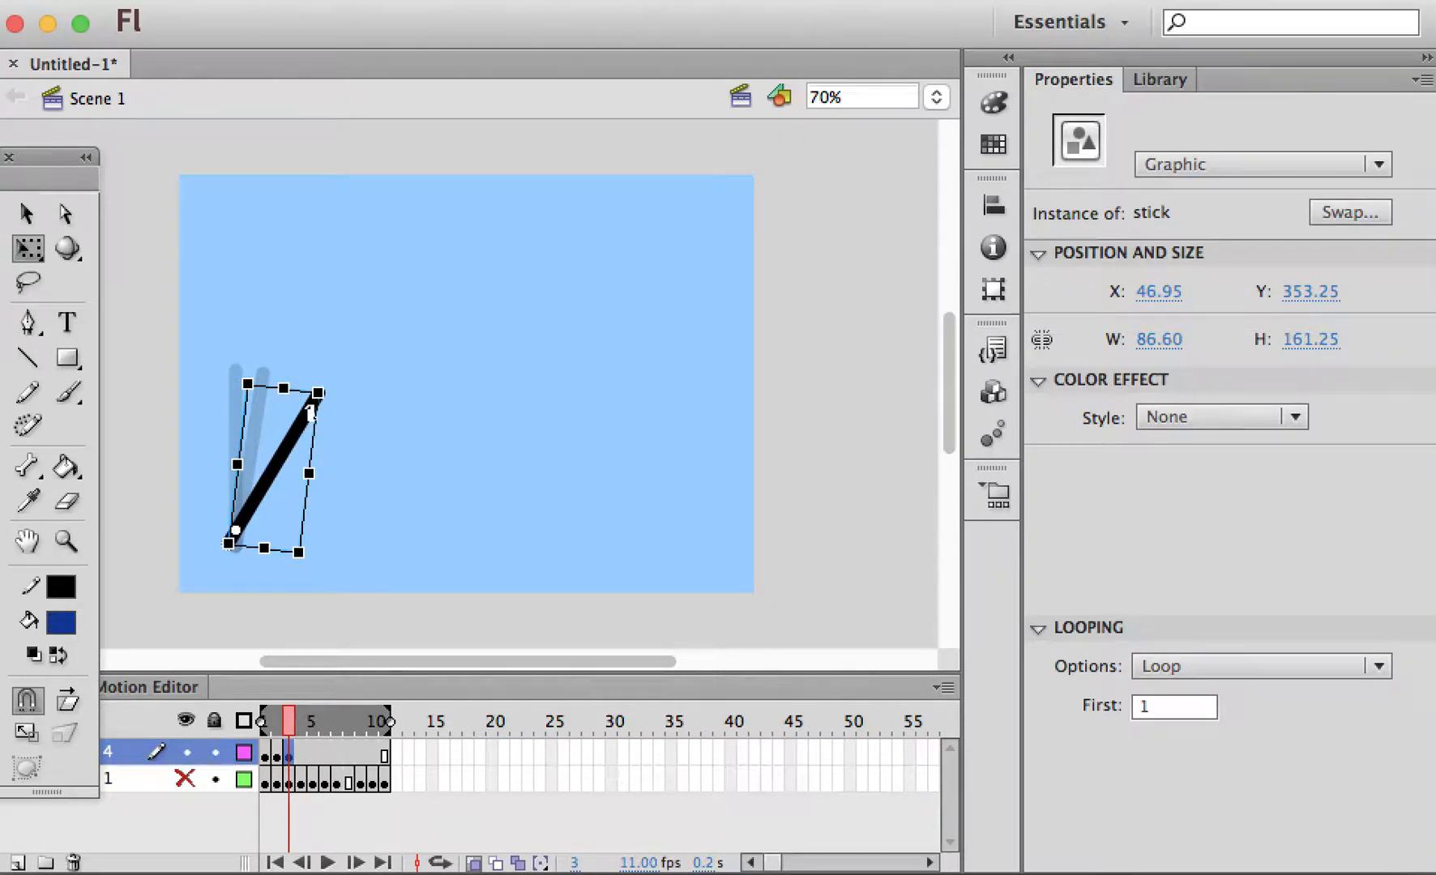
Insert a keyframe at frame 4 and rotate the stick clockwise about its lower end to roughly a 45-degree lean.
click(301, 758)
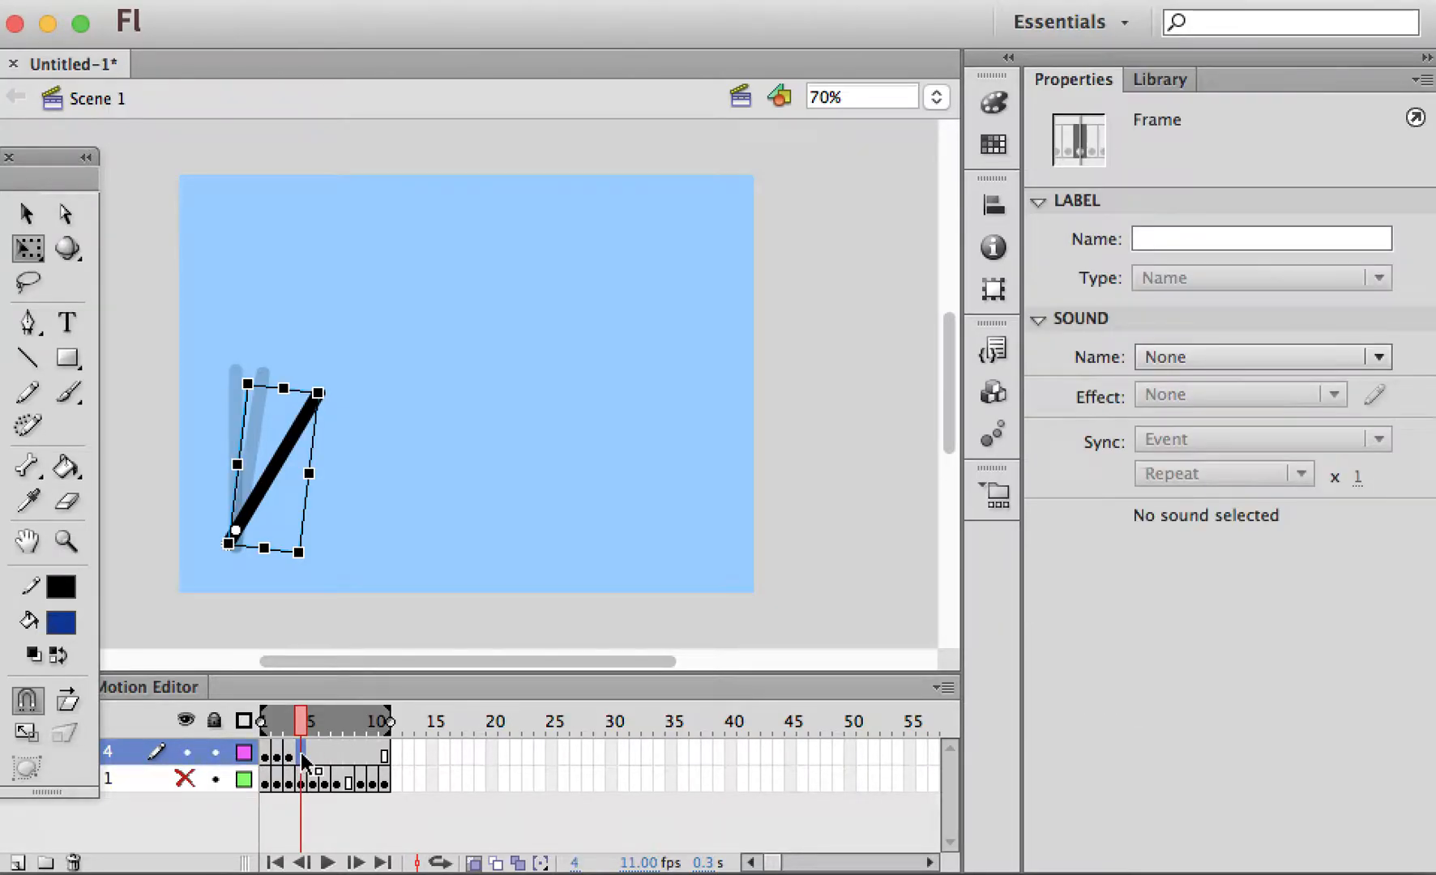
right_click(302, 762)
click(302, 762)
right_click(302, 763)
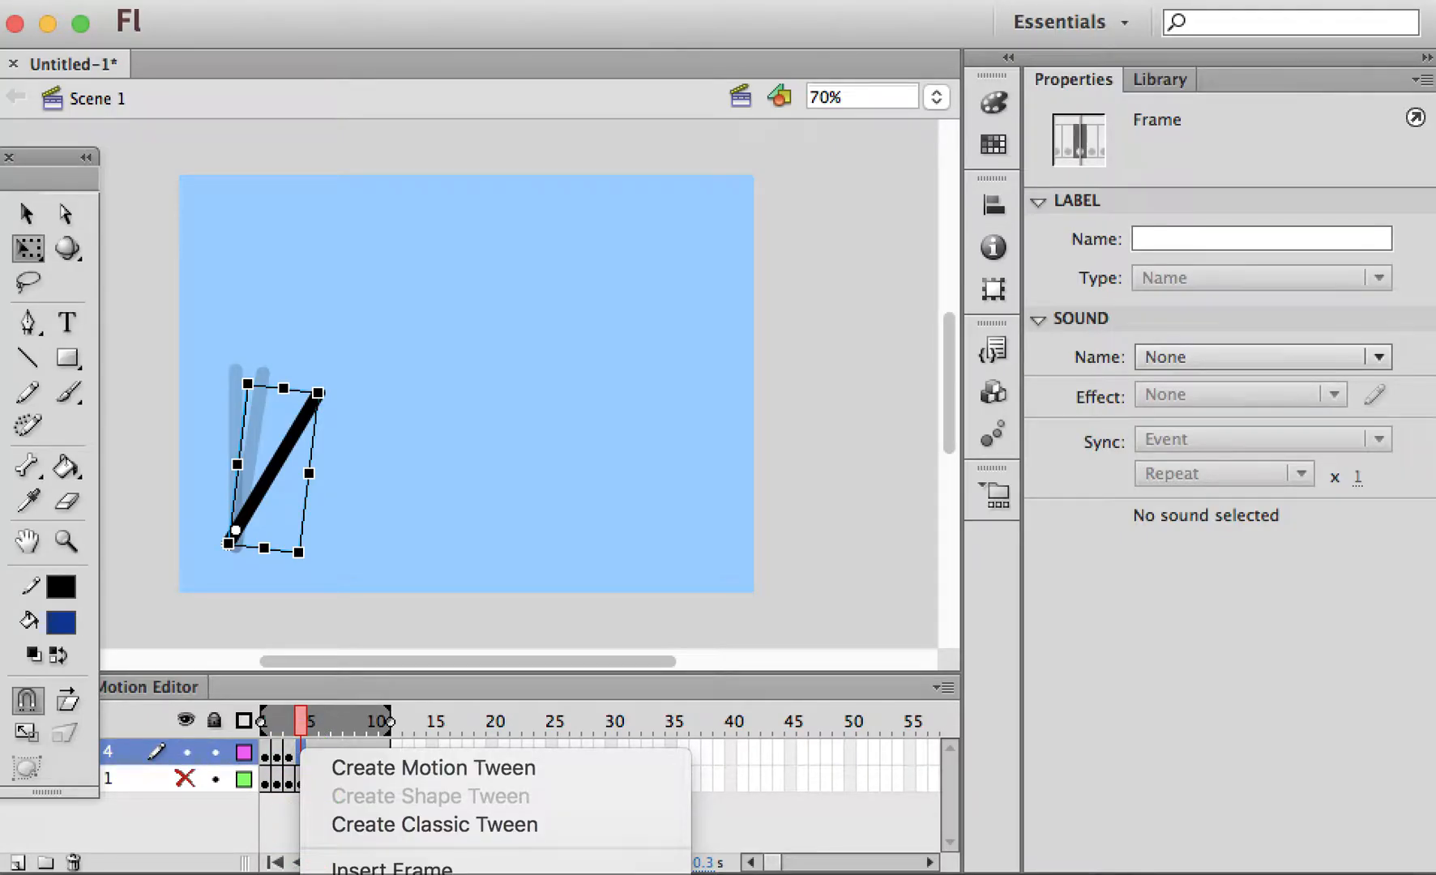
click(389, 874)
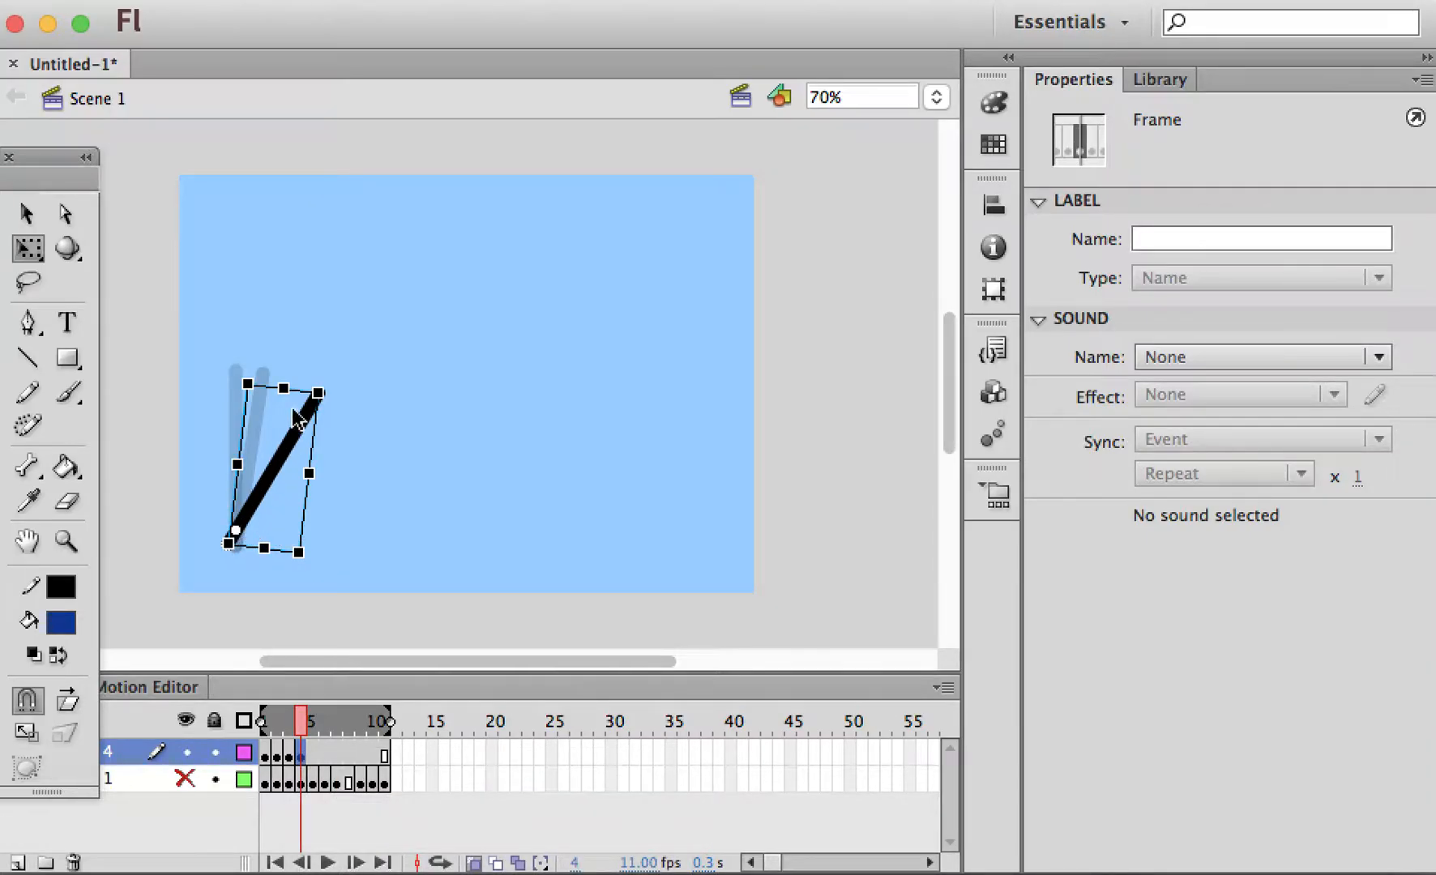
drag(328, 379, 356, 403)
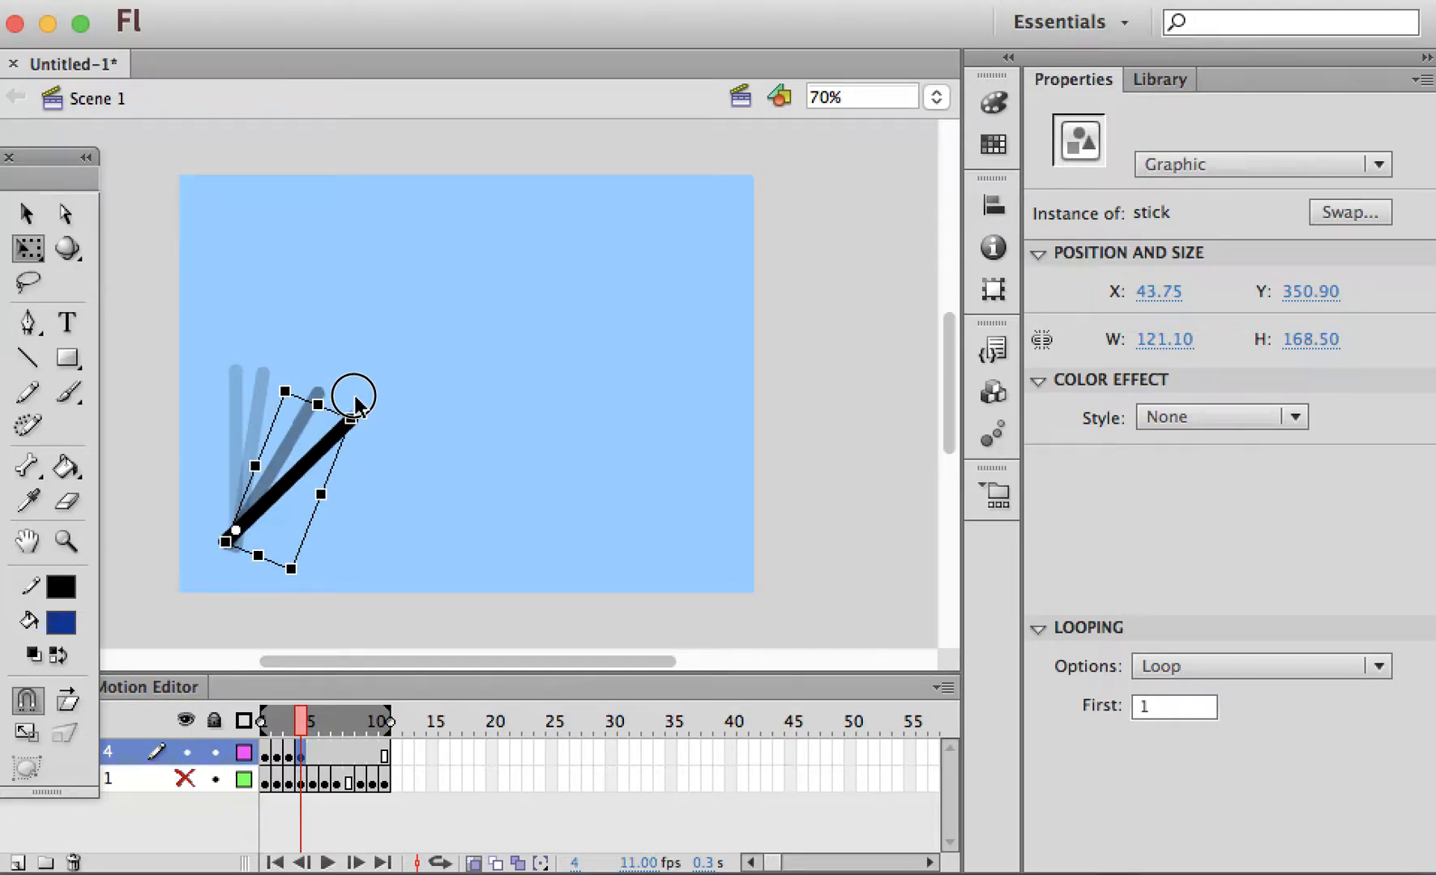
Insert a keyframe at frame 5 and rotate the stick further clockwise about its lower end, closer to horizontal.
click(314, 754)
right_click(314, 760)
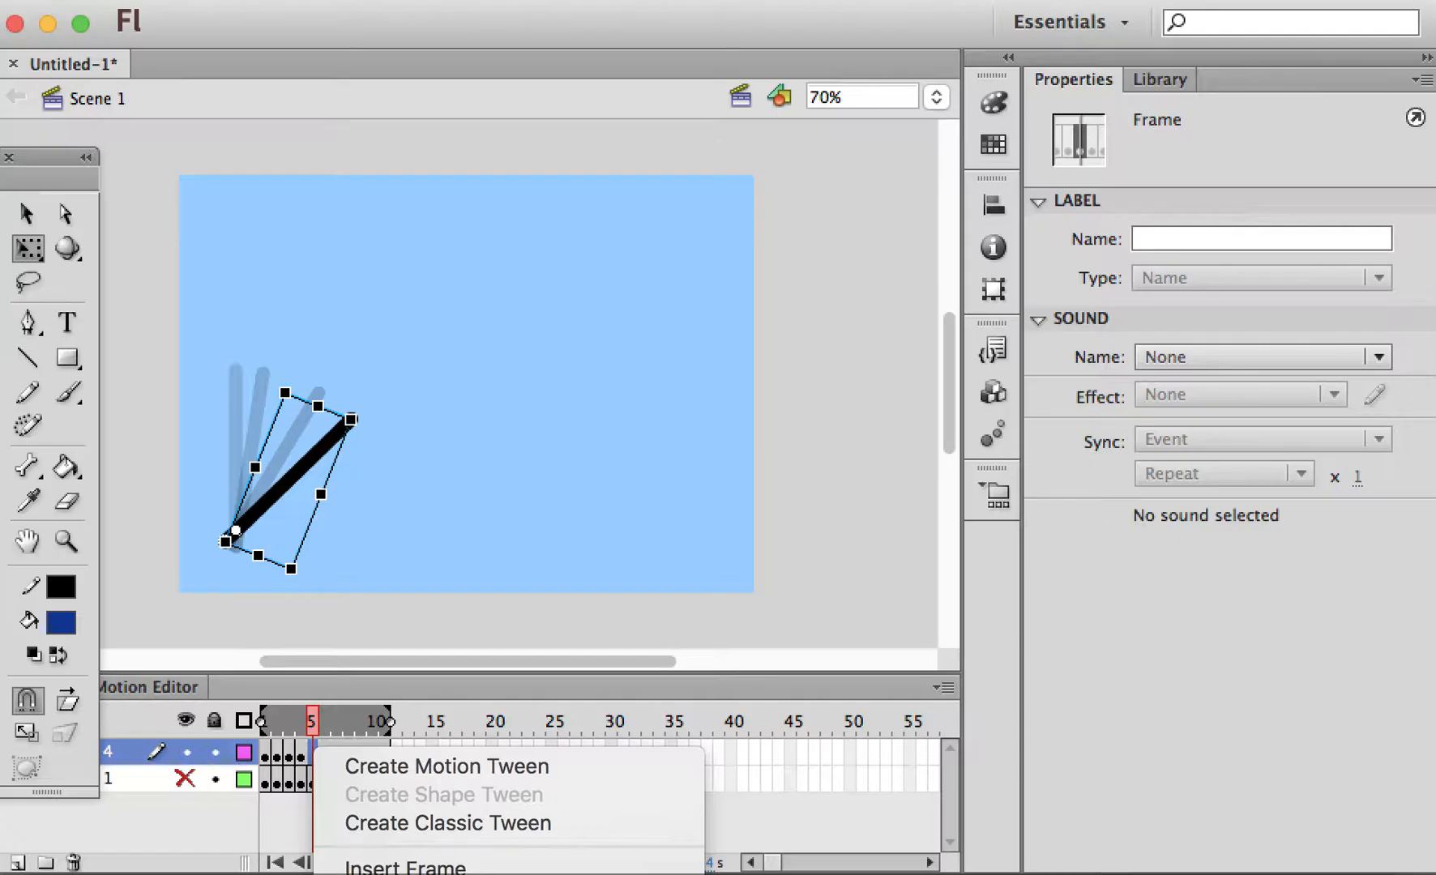
click(405, 874)
drag(372, 411, 395, 444)
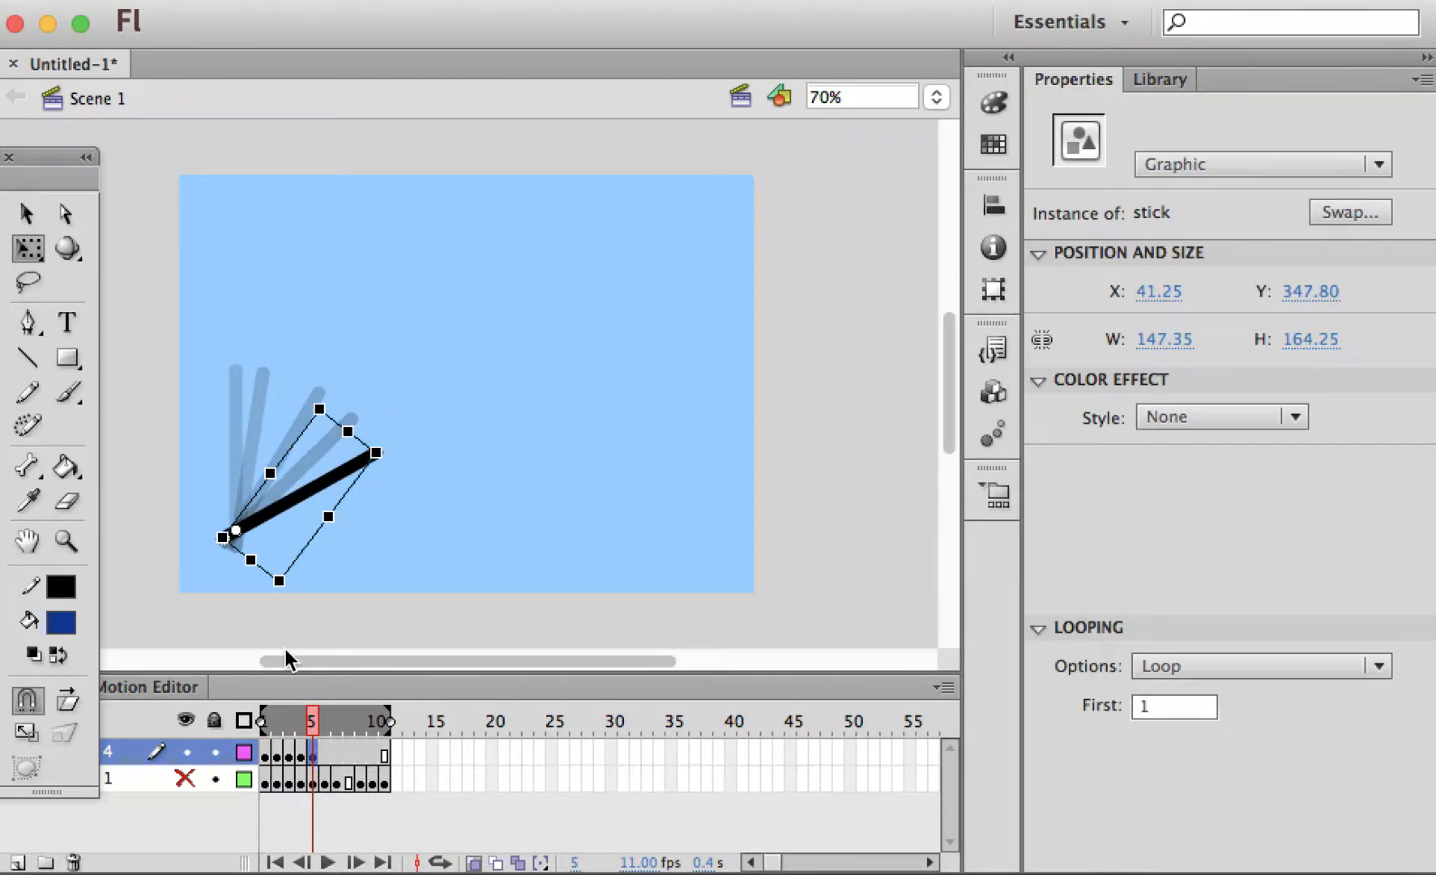
click(327, 759)
right_click(327, 759)
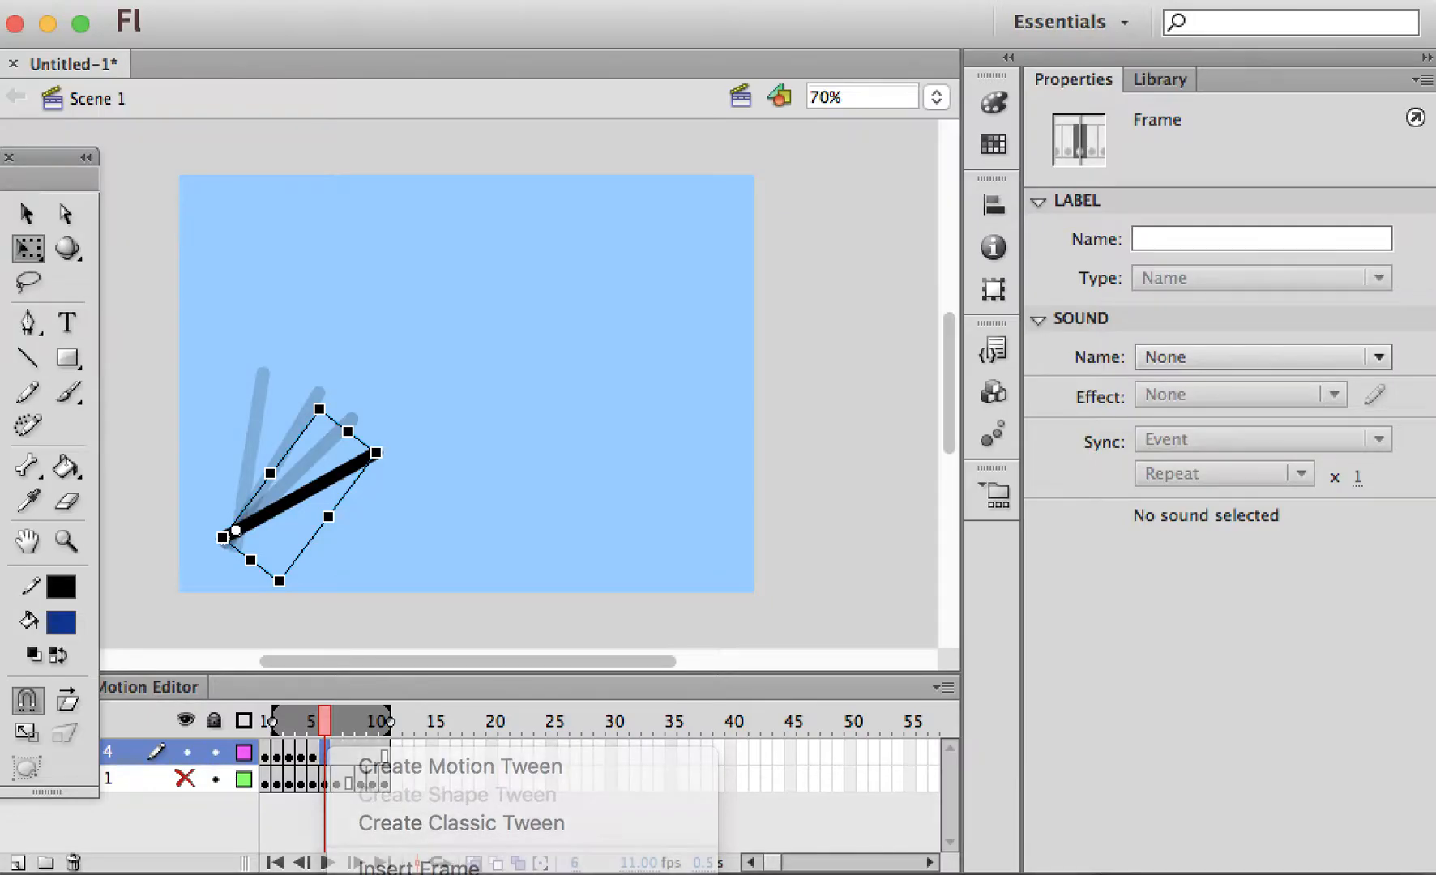
click(451, 786)
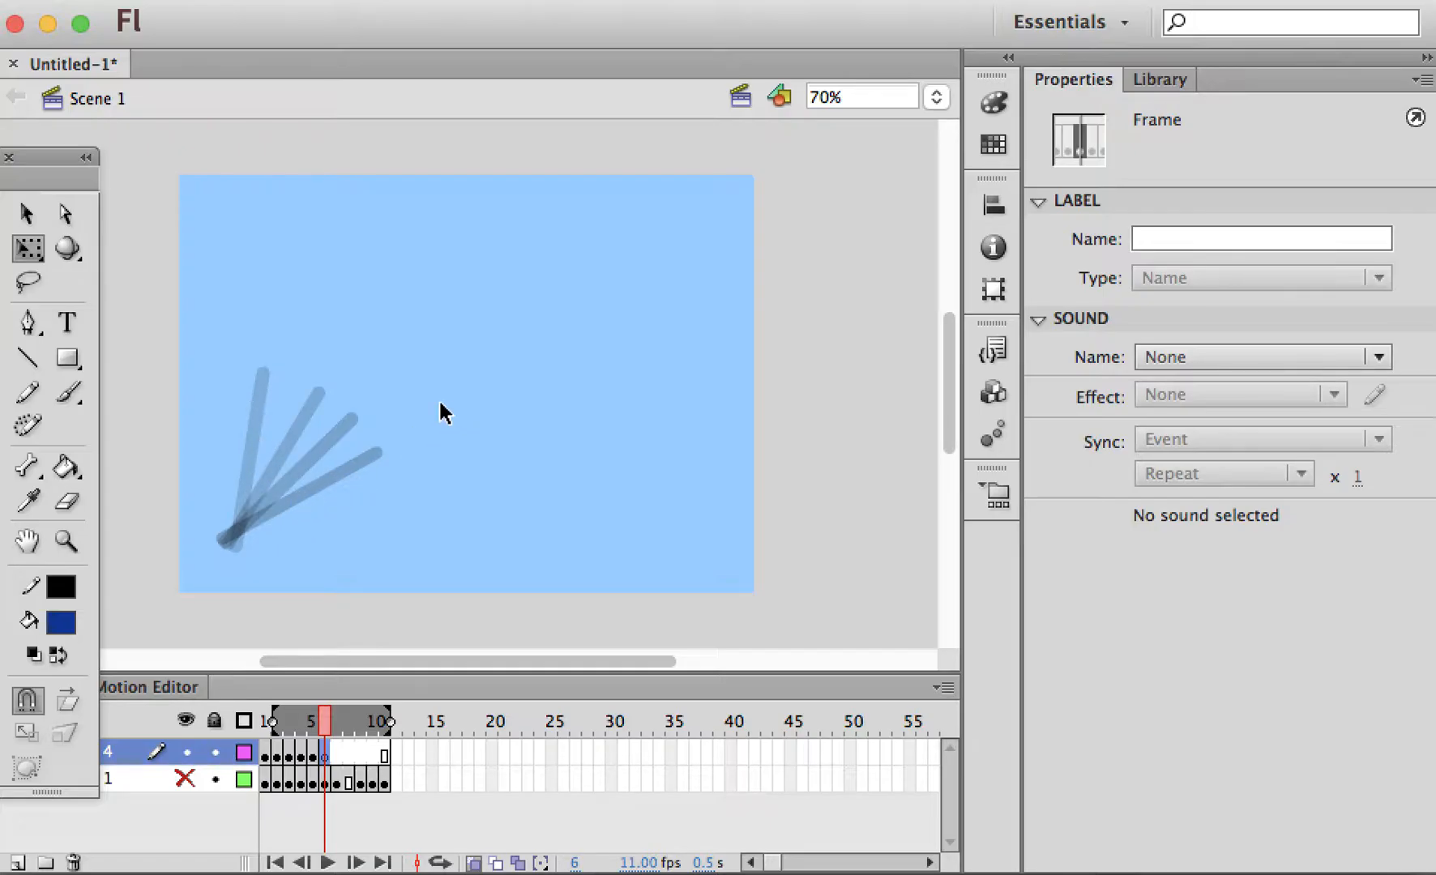
key(F6)
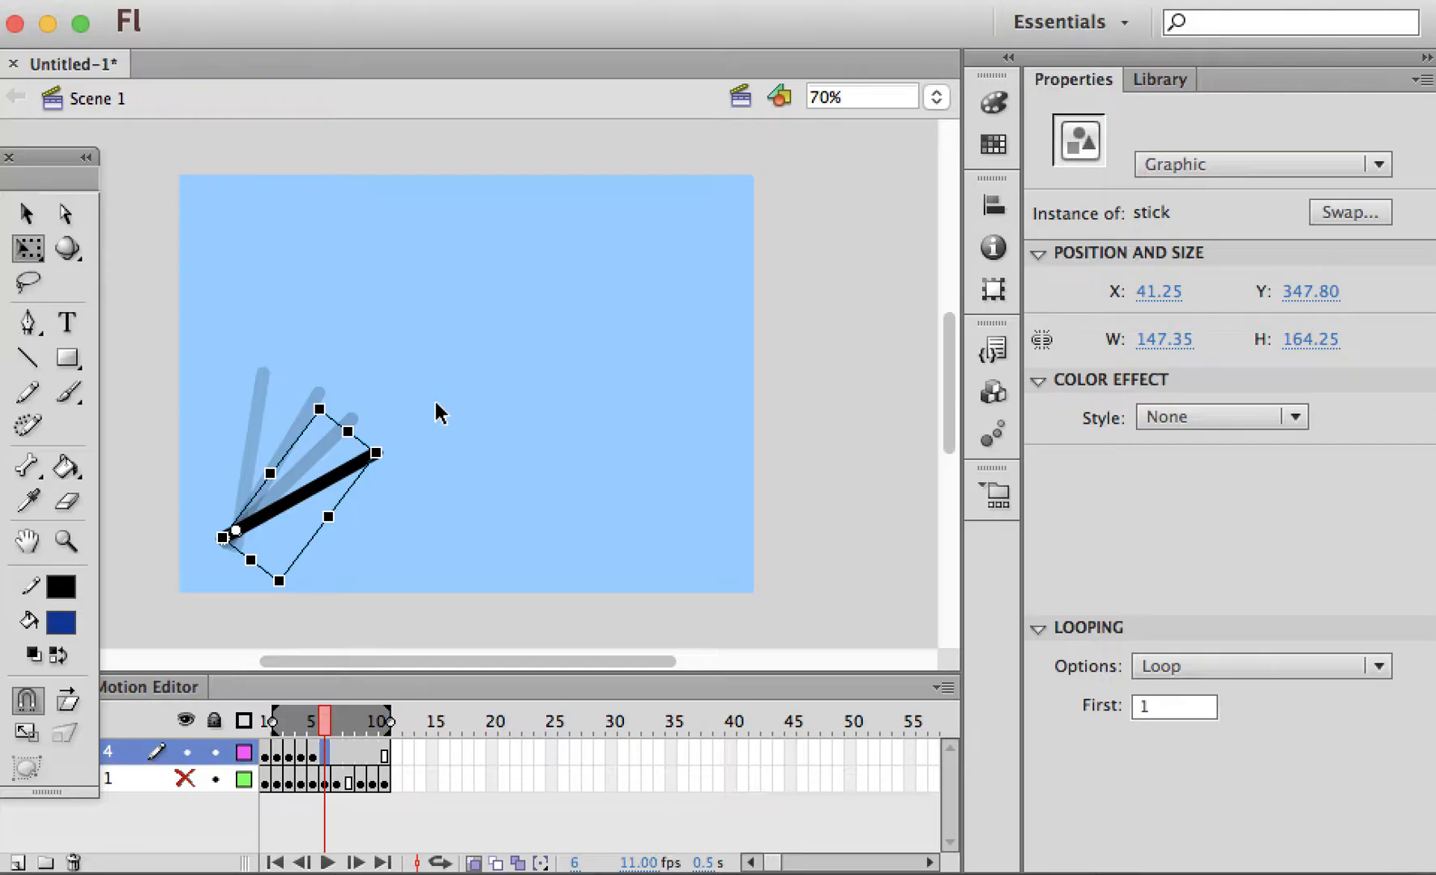
Insert a keyframe at frame 6 and rotate the stick further clockwise about its lower end, nearly to horizontal.
right_click(321, 752)
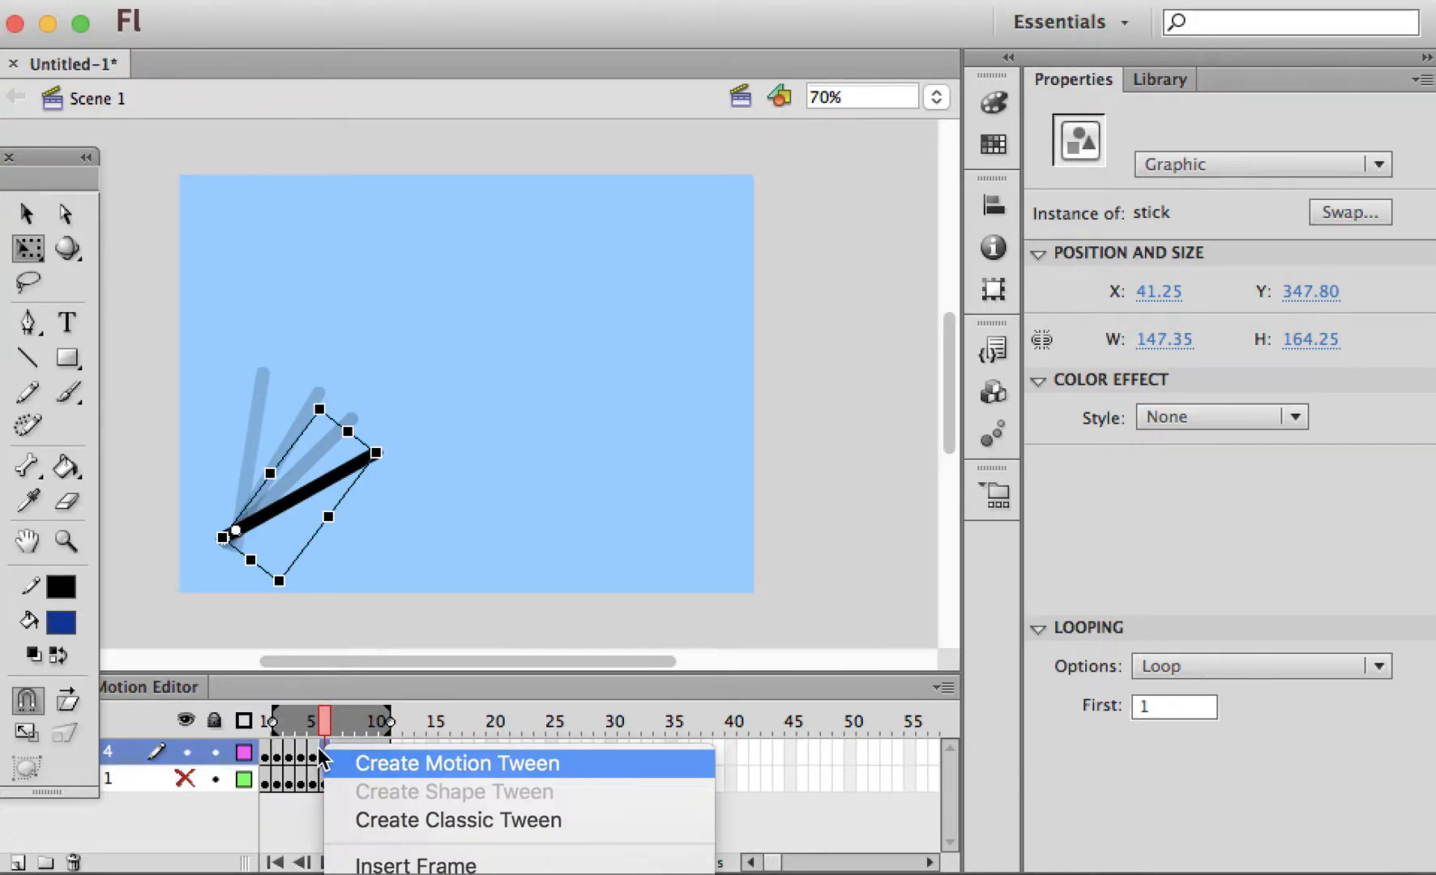
click(320, 754)
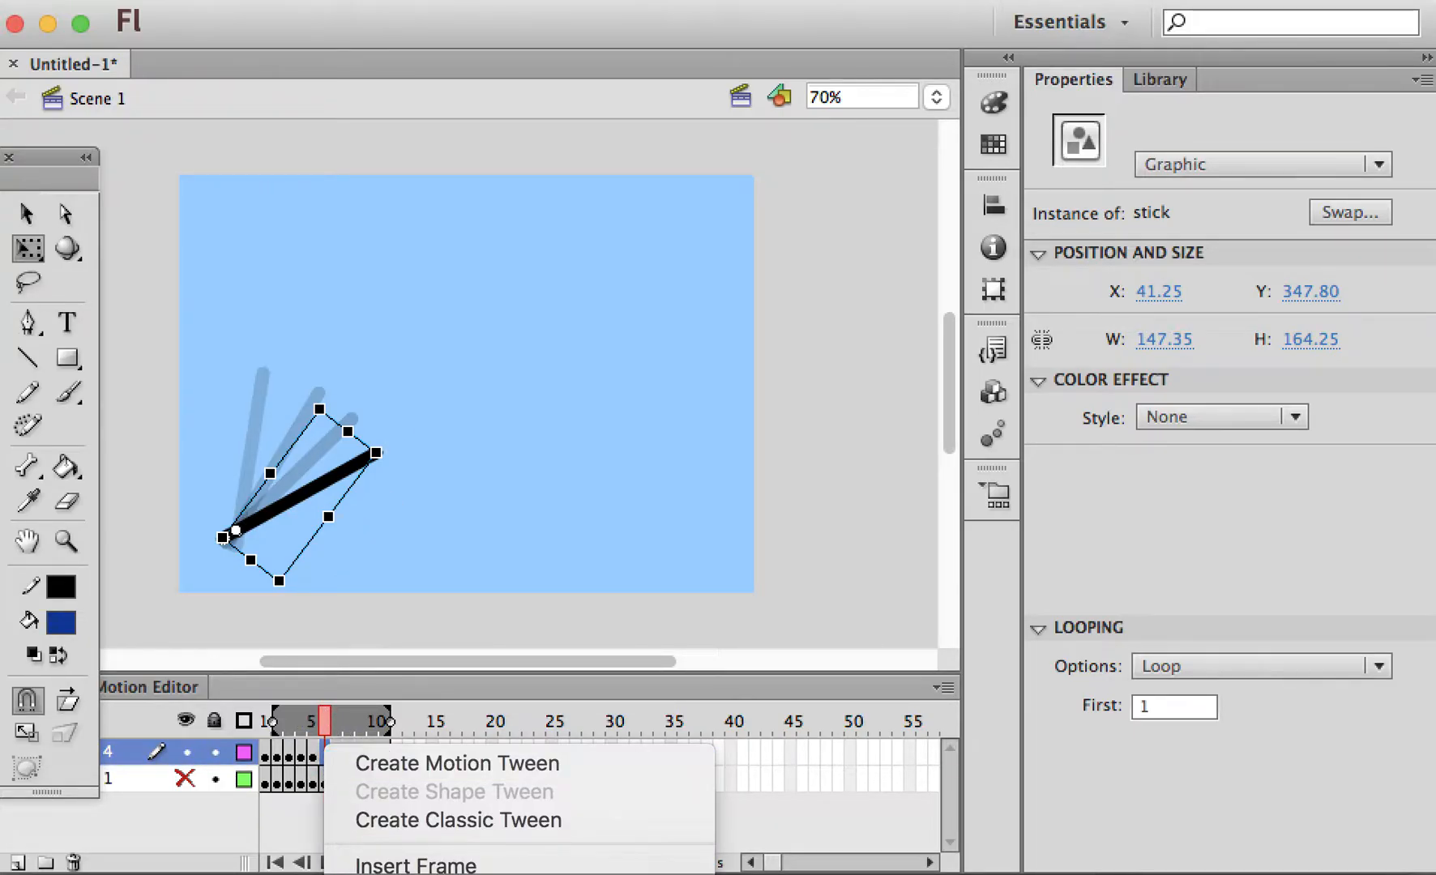
drag(392, 448, 409, 480)
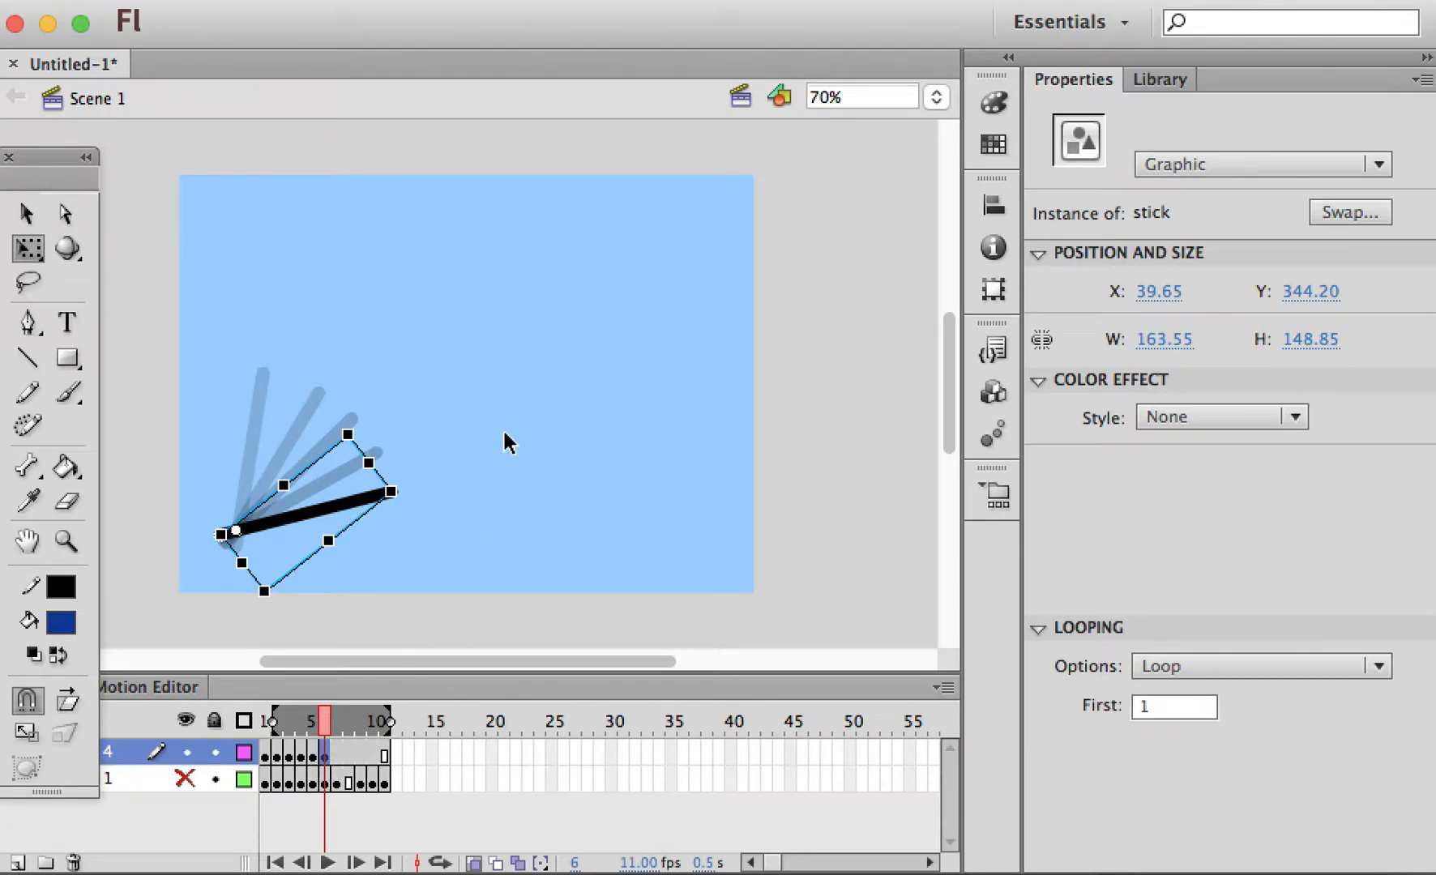
Play the animation in the timeline, test it as an SWF movie, and close the preview.
click(328, 863)
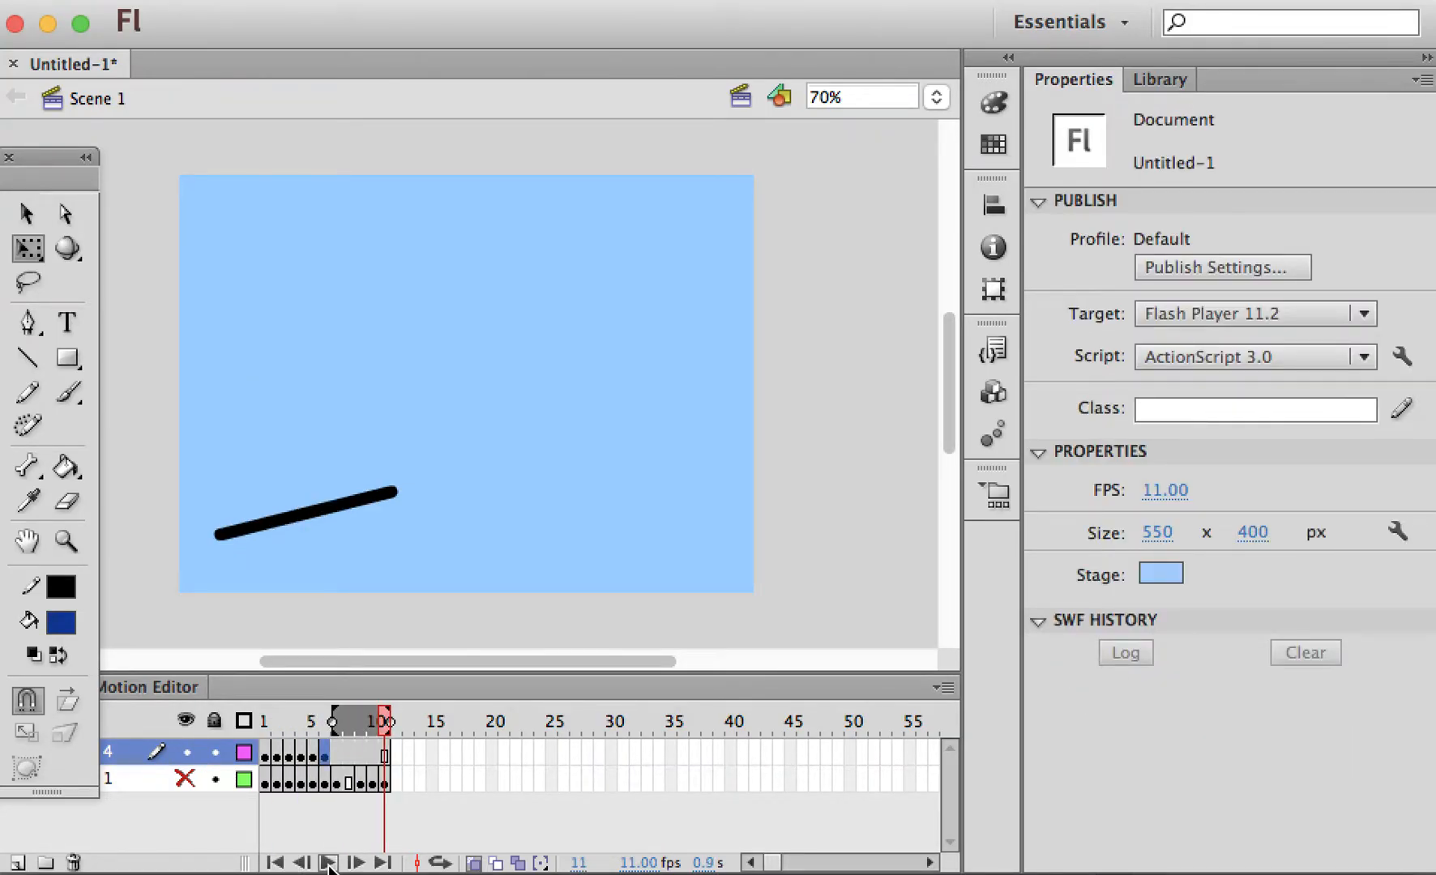
click(329, 863)
key(super+Return)
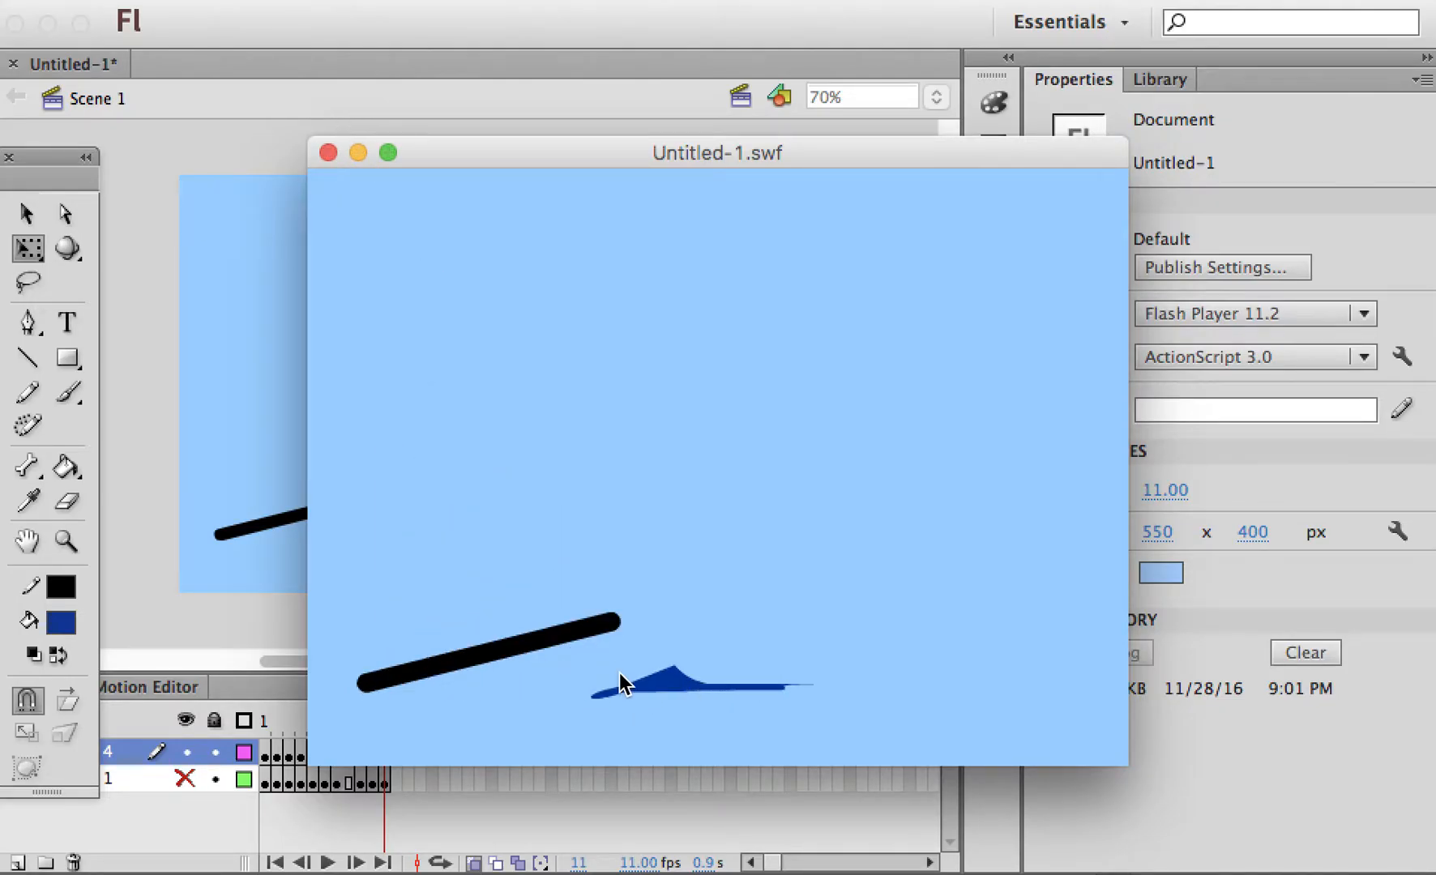
click(330, 153)
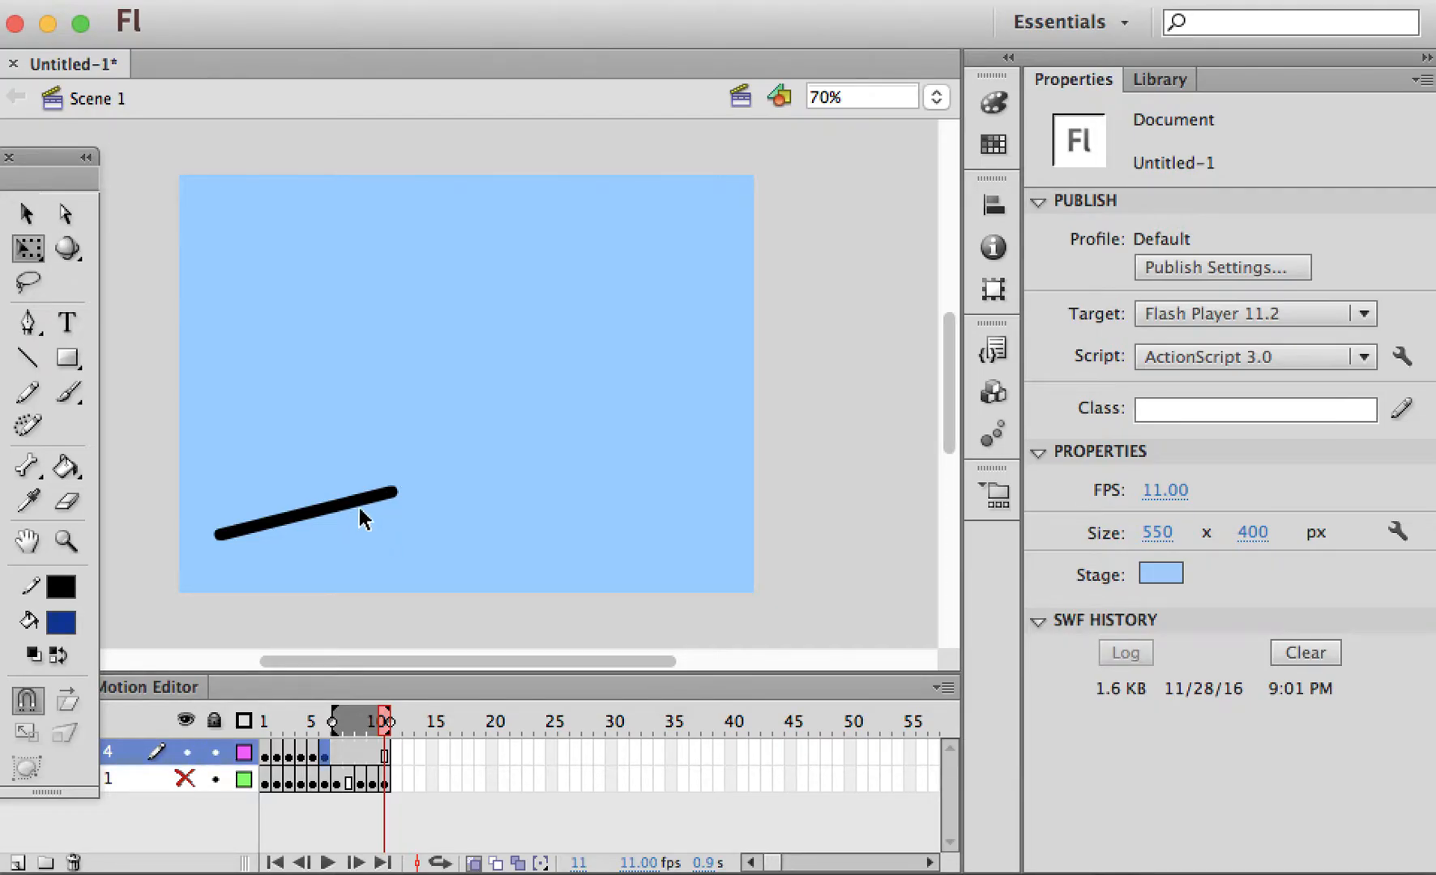
Insert a keyframe at frame 7 and scale the stick up from its upper end to about 215 by 192 px.
click(337, 754)
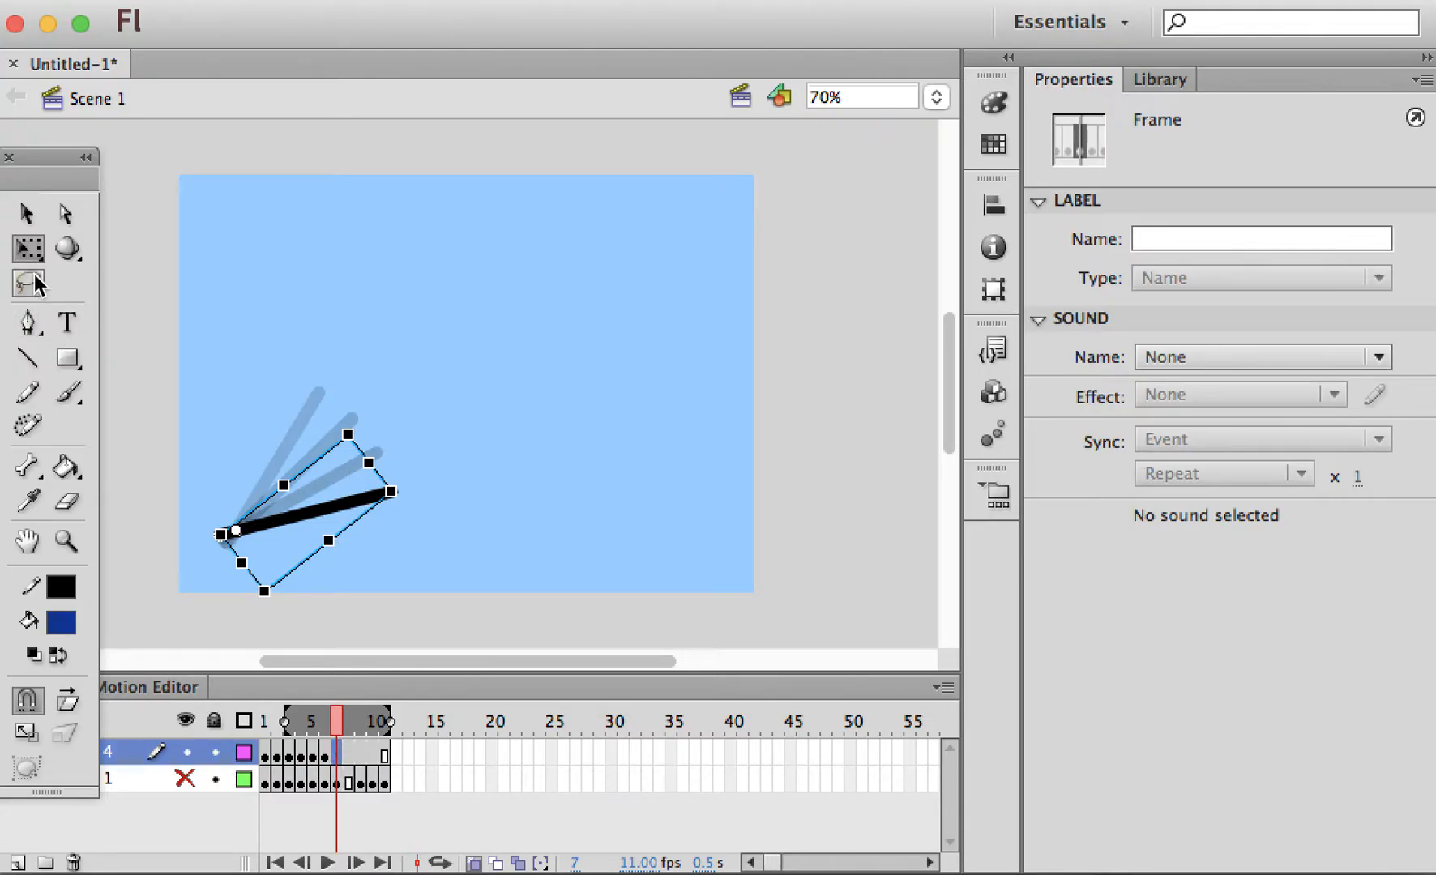
right_click(339, 756)
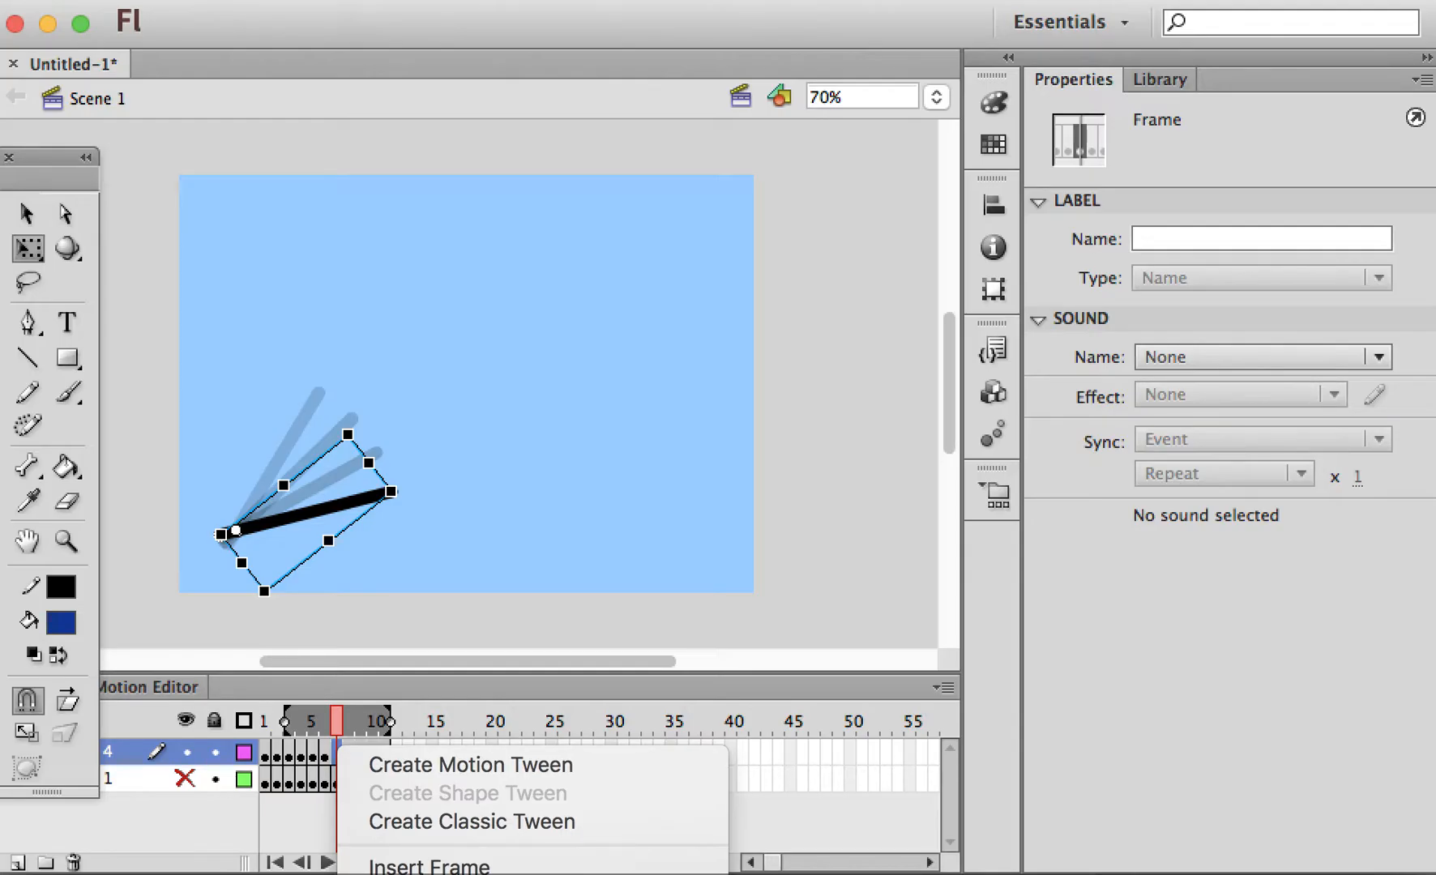
click(464, 873)
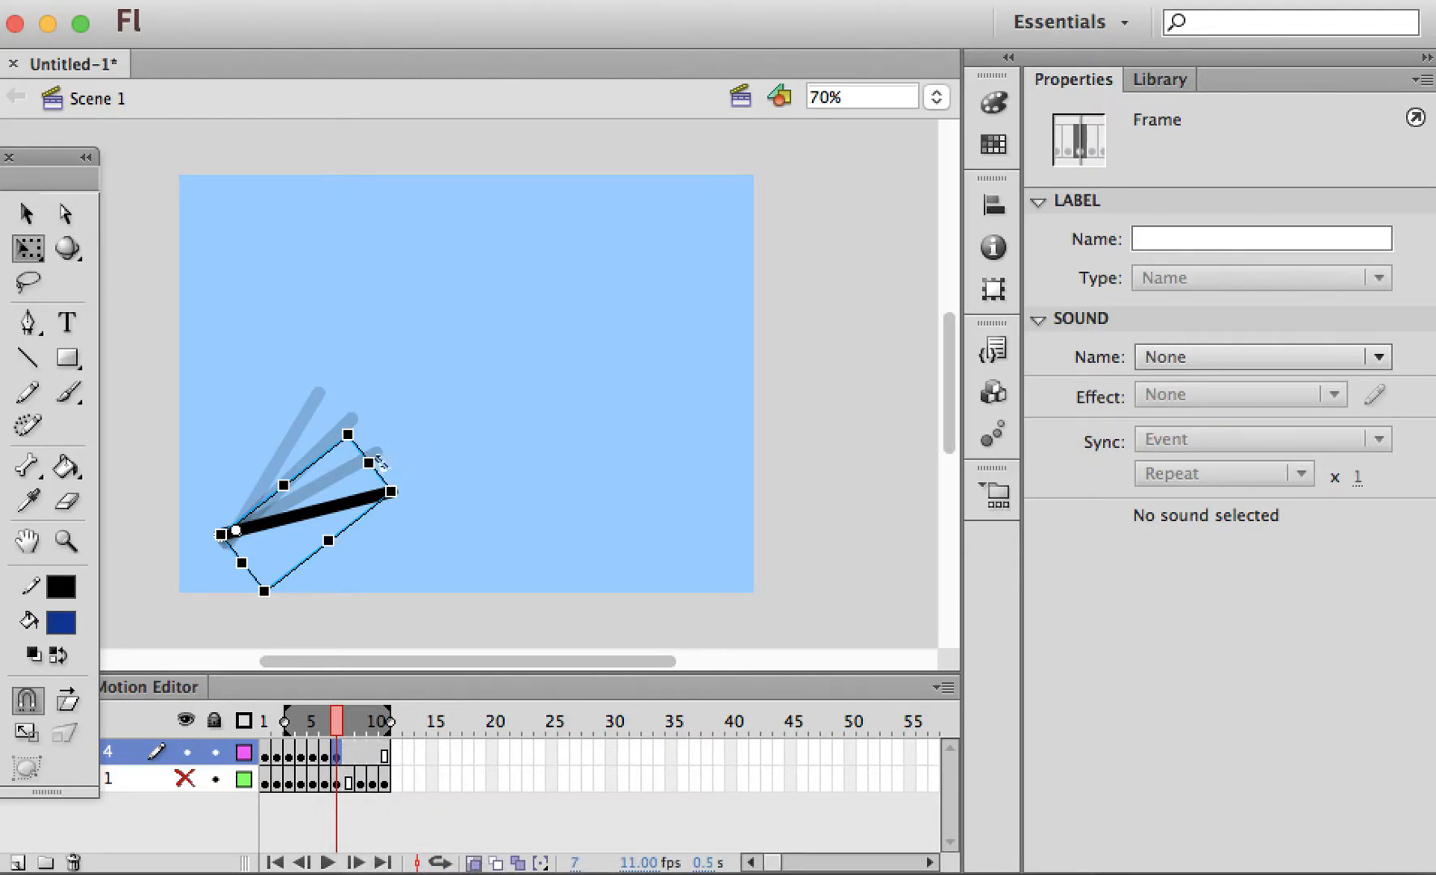
drag(375, 463, 440, 466)
Go to frame 8 and select the stick with the Subselection tool to check for editable anchor points.
mouse_move(338, 721)
mouse_down()
mouse_move(290, 724)
mouse_move(373, 724)
mouse_move(298, 724)
mouse_move(345, 722)
mouse_up()
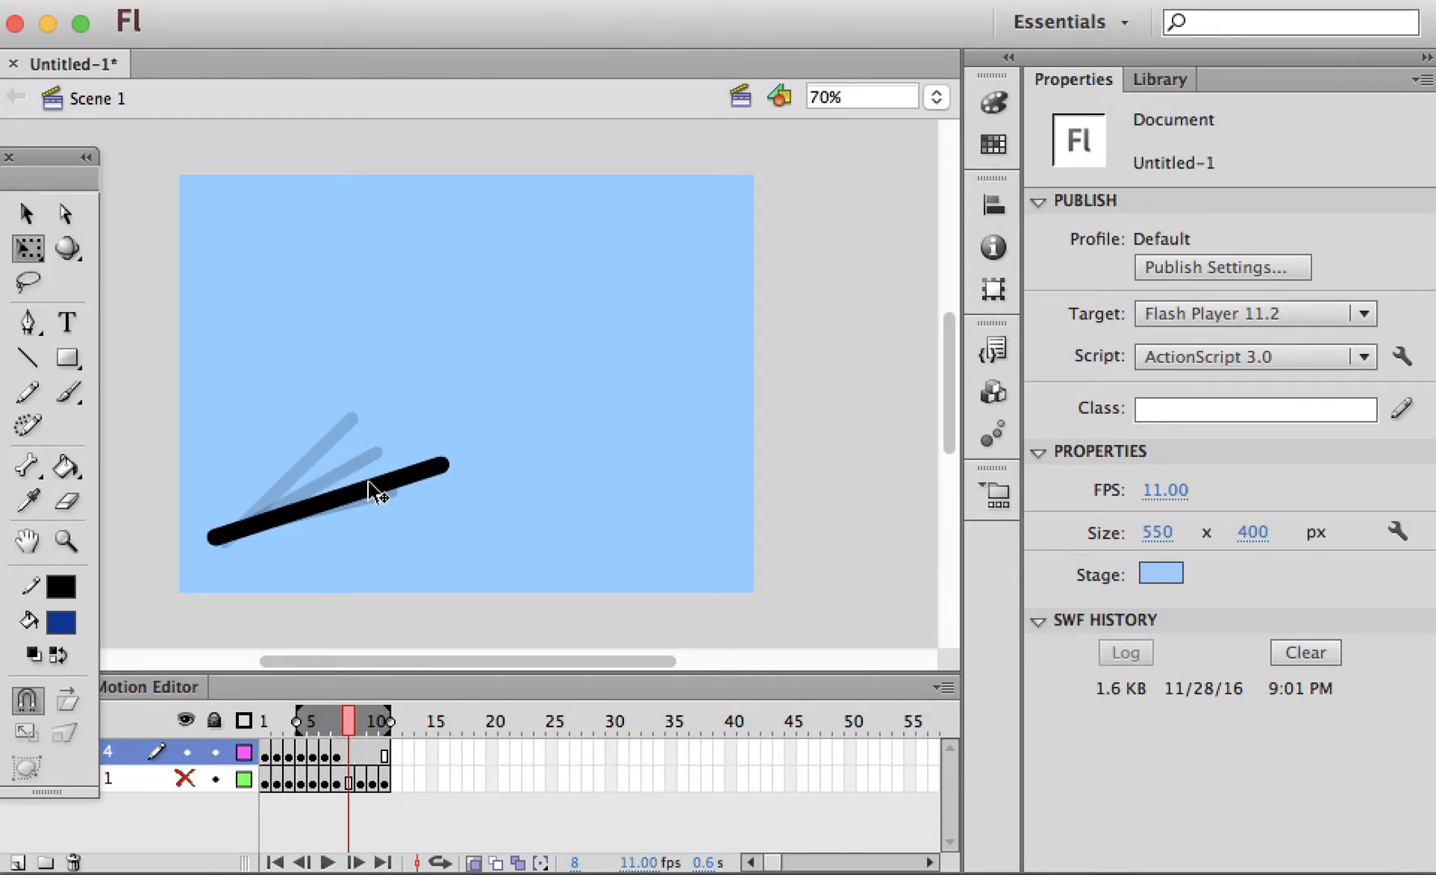
click(64, 214)
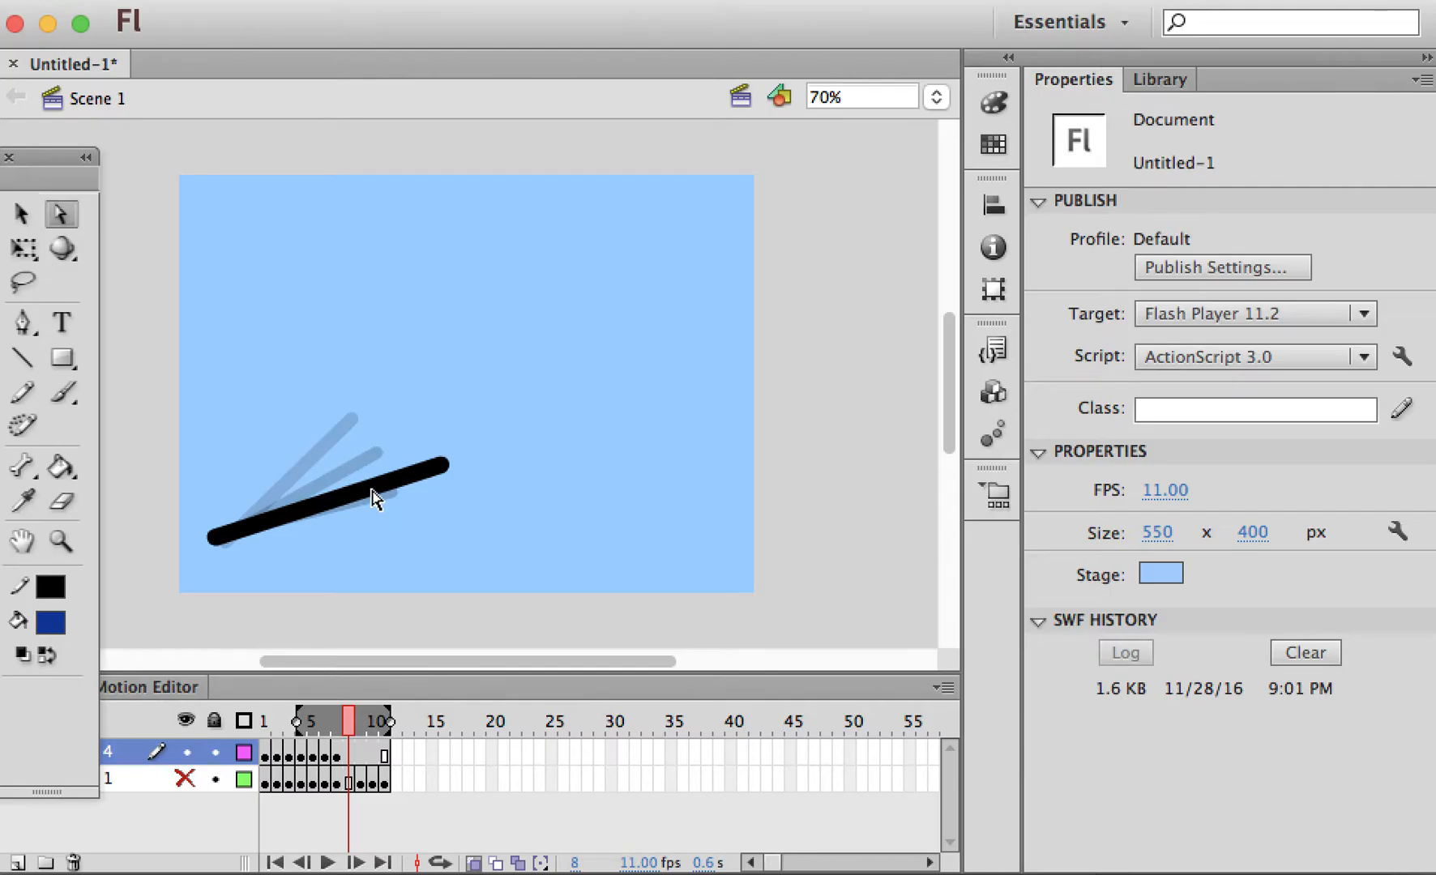
click(374, 497)
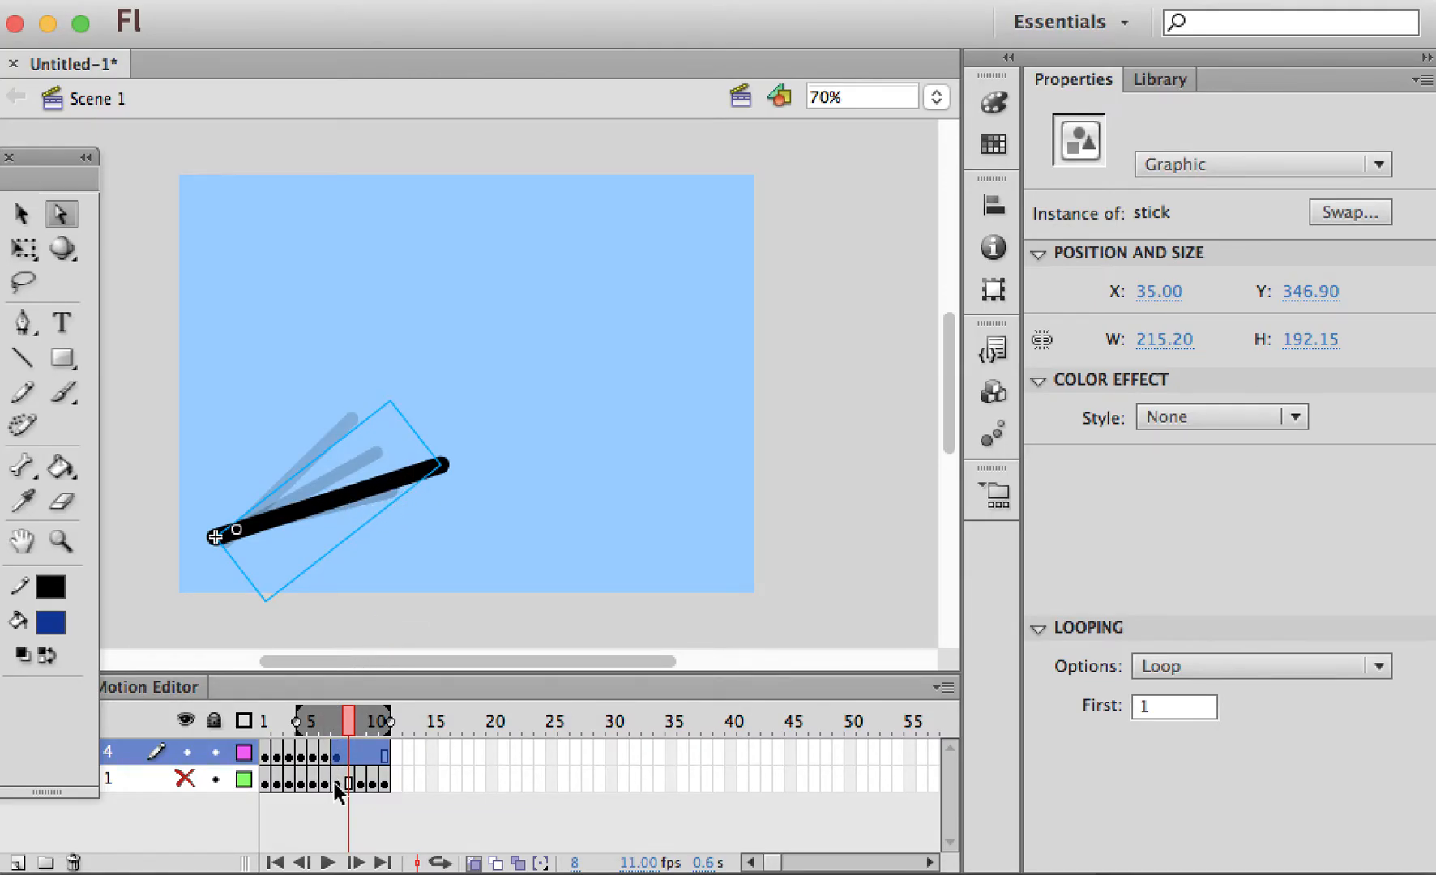
Show the lower layer and adjust the outline of its blue shape at frame 8 with the Subselection tool.
click(185, 780)
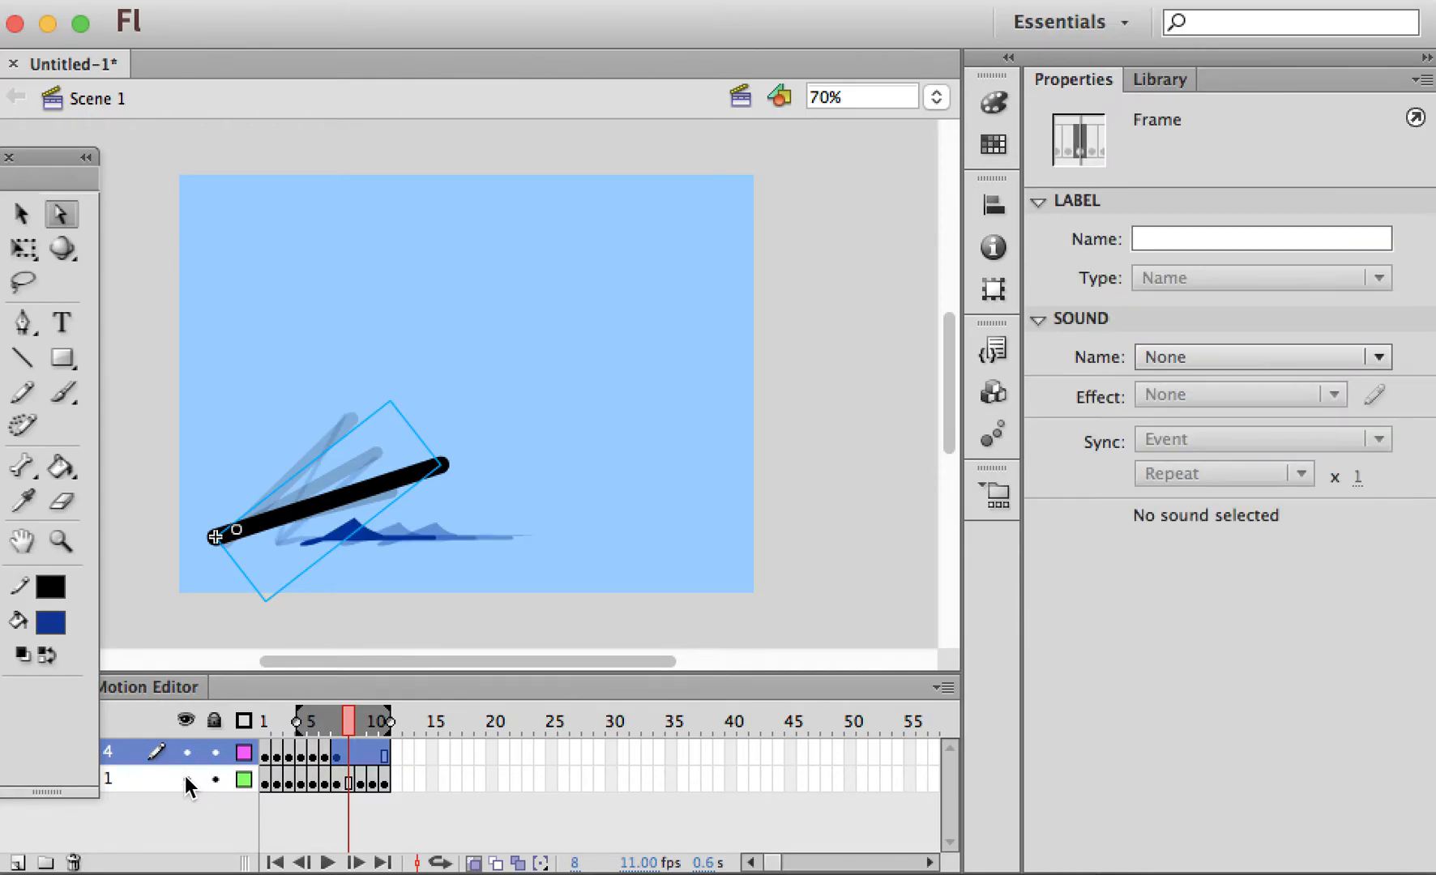
click(370, 539)
drag(383, 535, 408, 513)
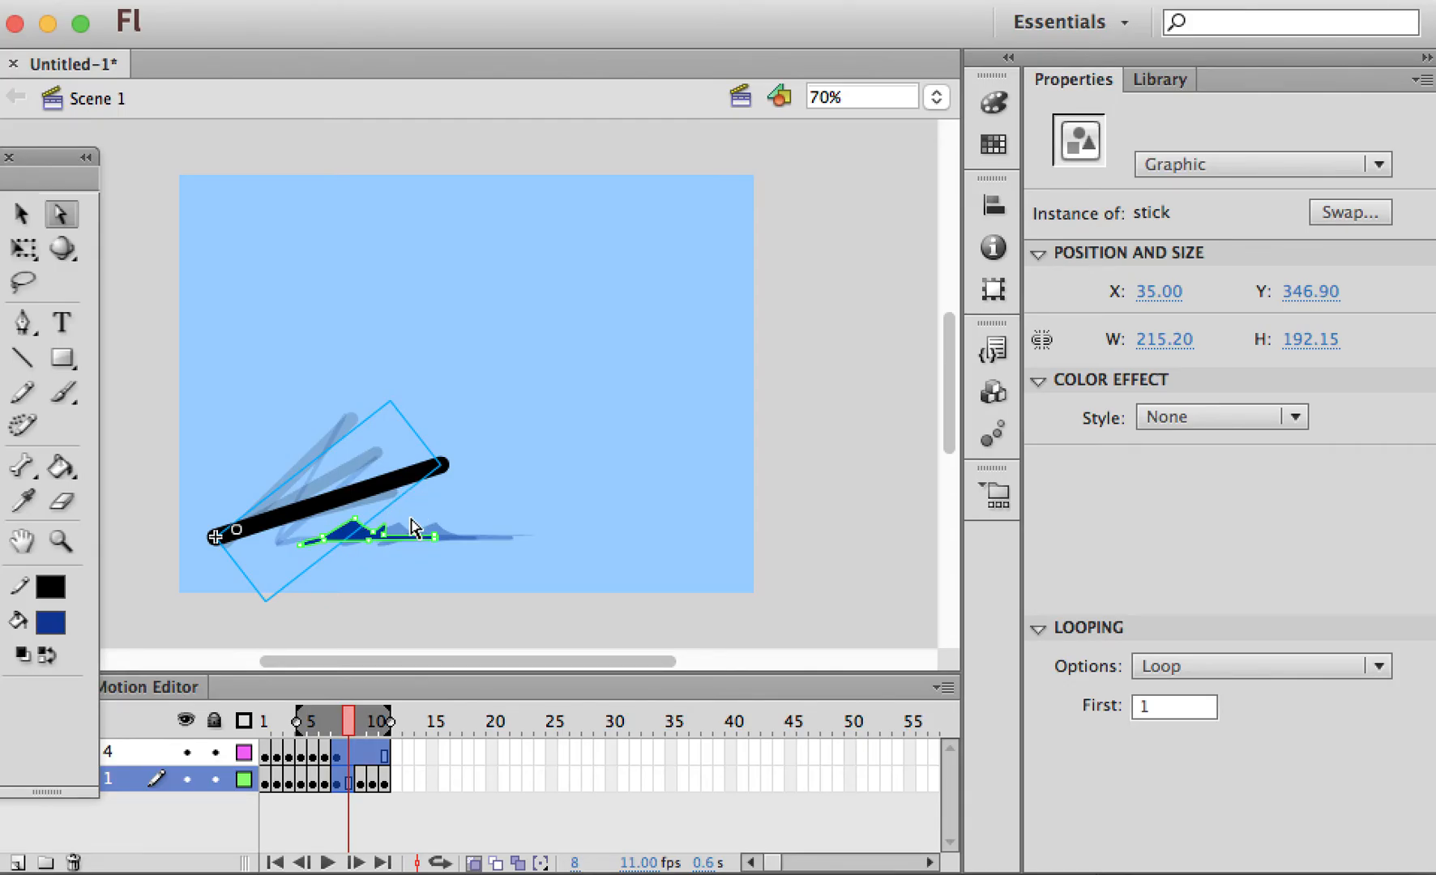
Bulge the blue line in frame 2 of the lower layer leftward by moving its middle anchor point, and hide that layer.
click(277, 781)
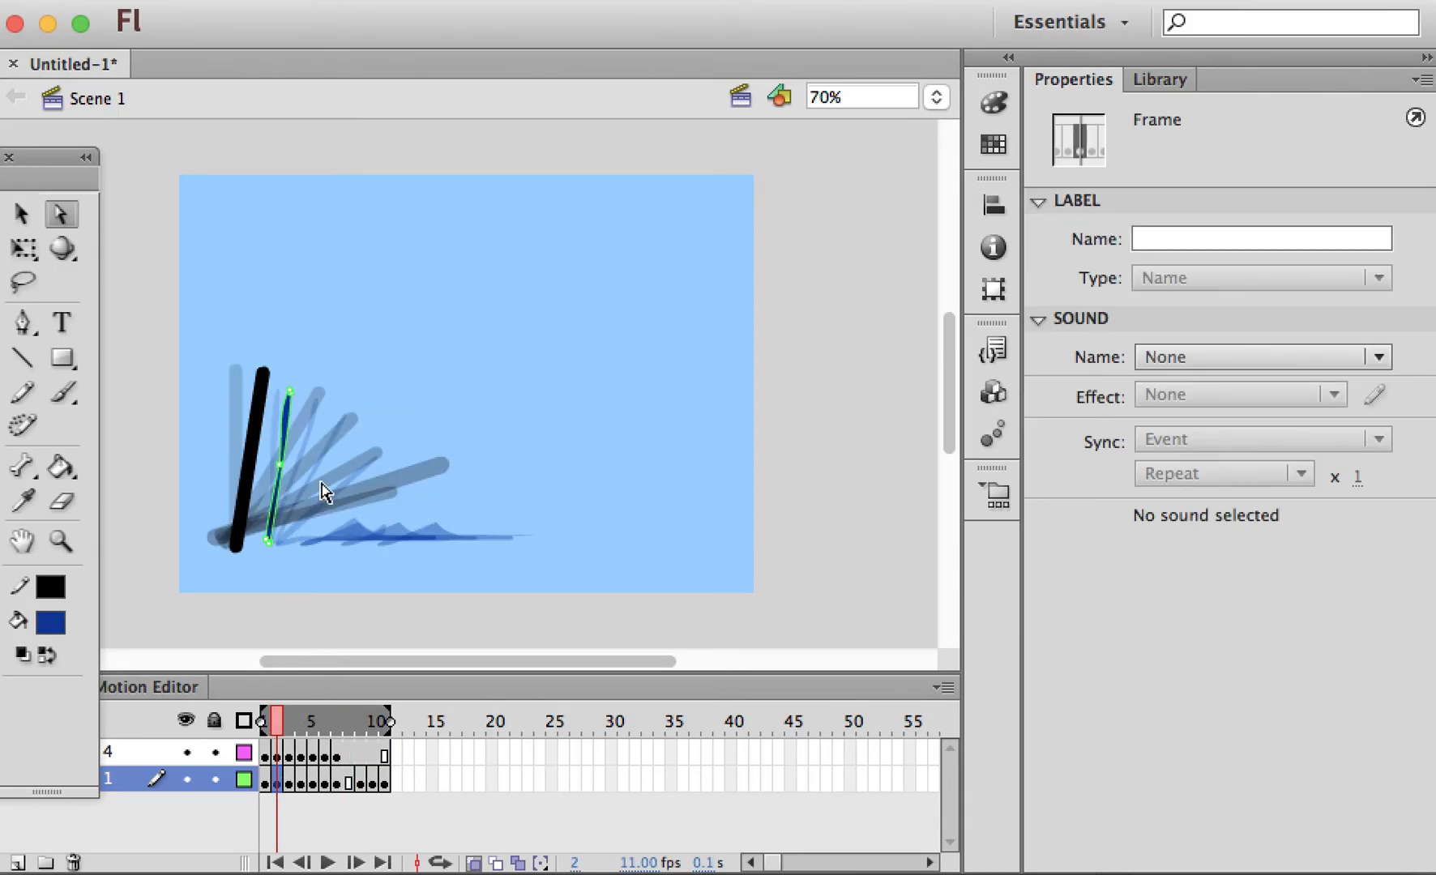
click(282, 474)
drag(283, 474, 262, 470)
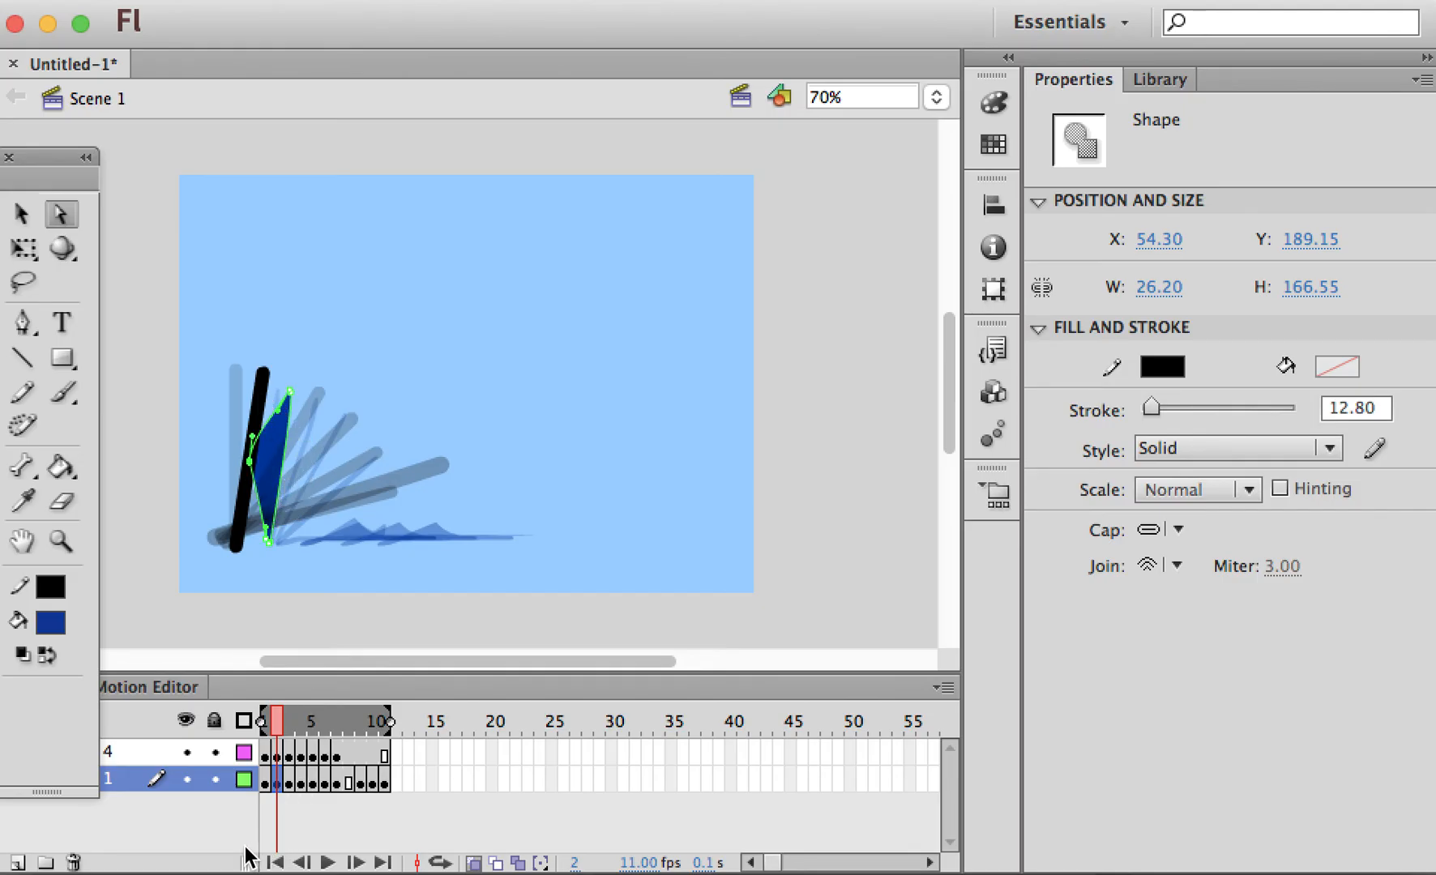
click(184, 780)
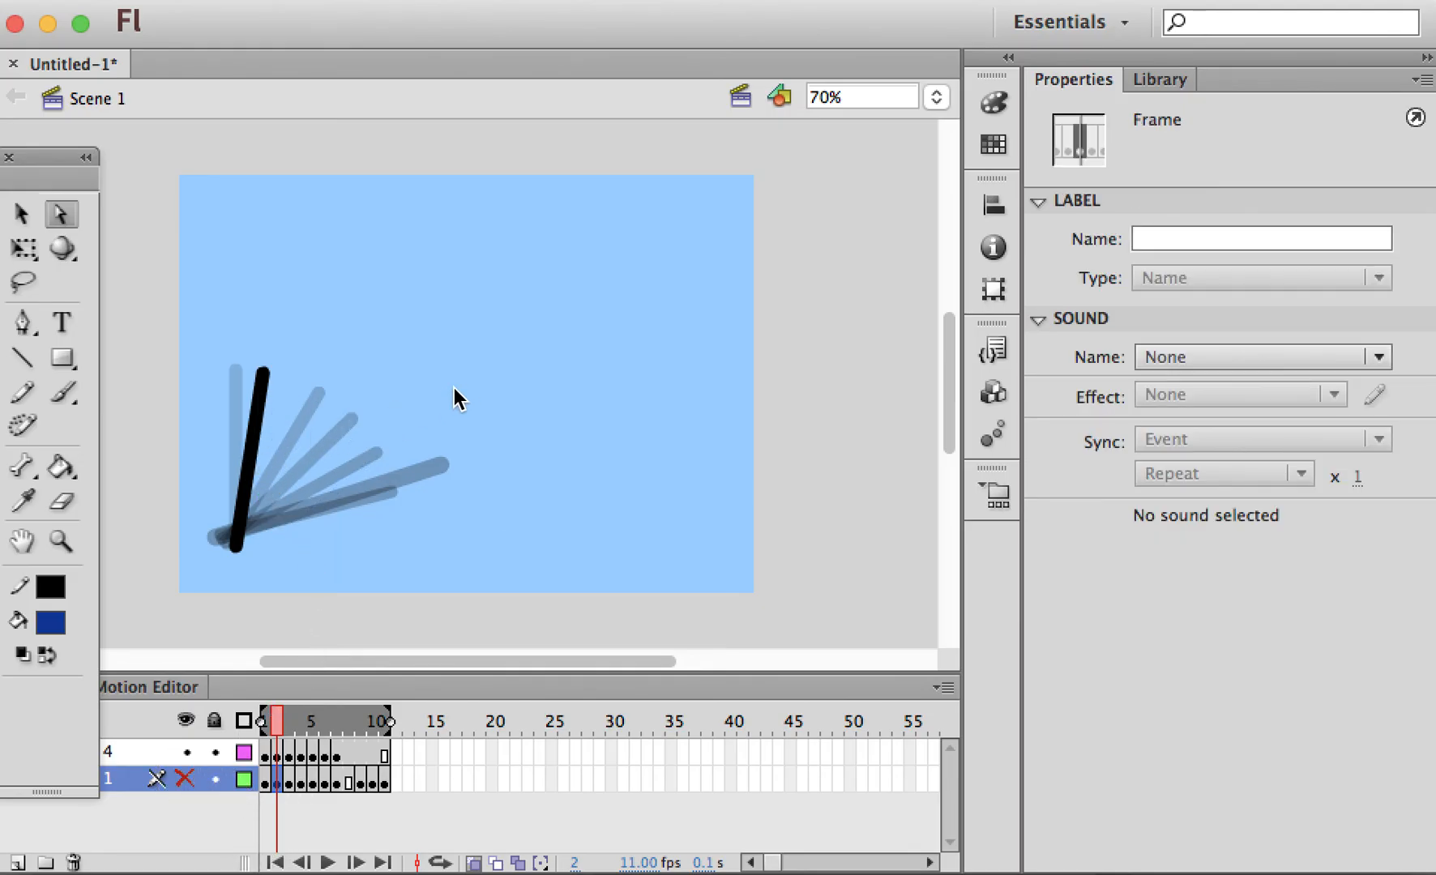